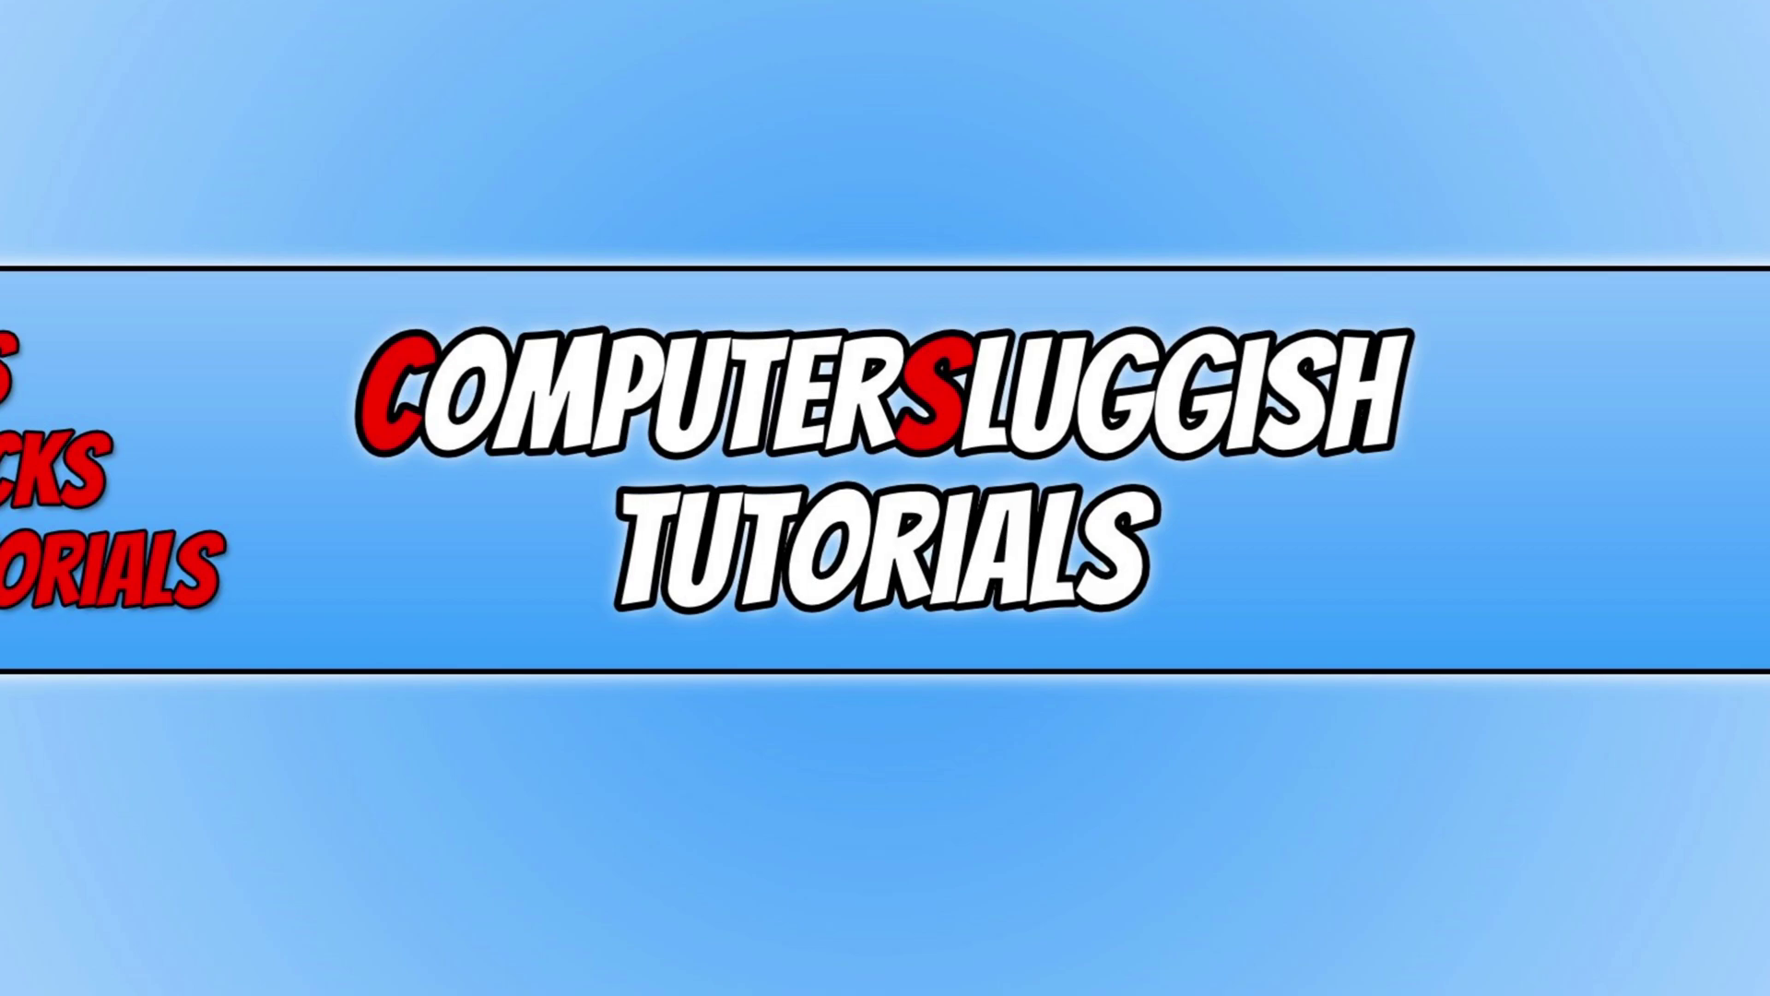
Step: Open the Windows display graphics settings and turn on Hardware-accelerated GPU scheduling
{"action": "right_click", "coordinate": [670, 193]}
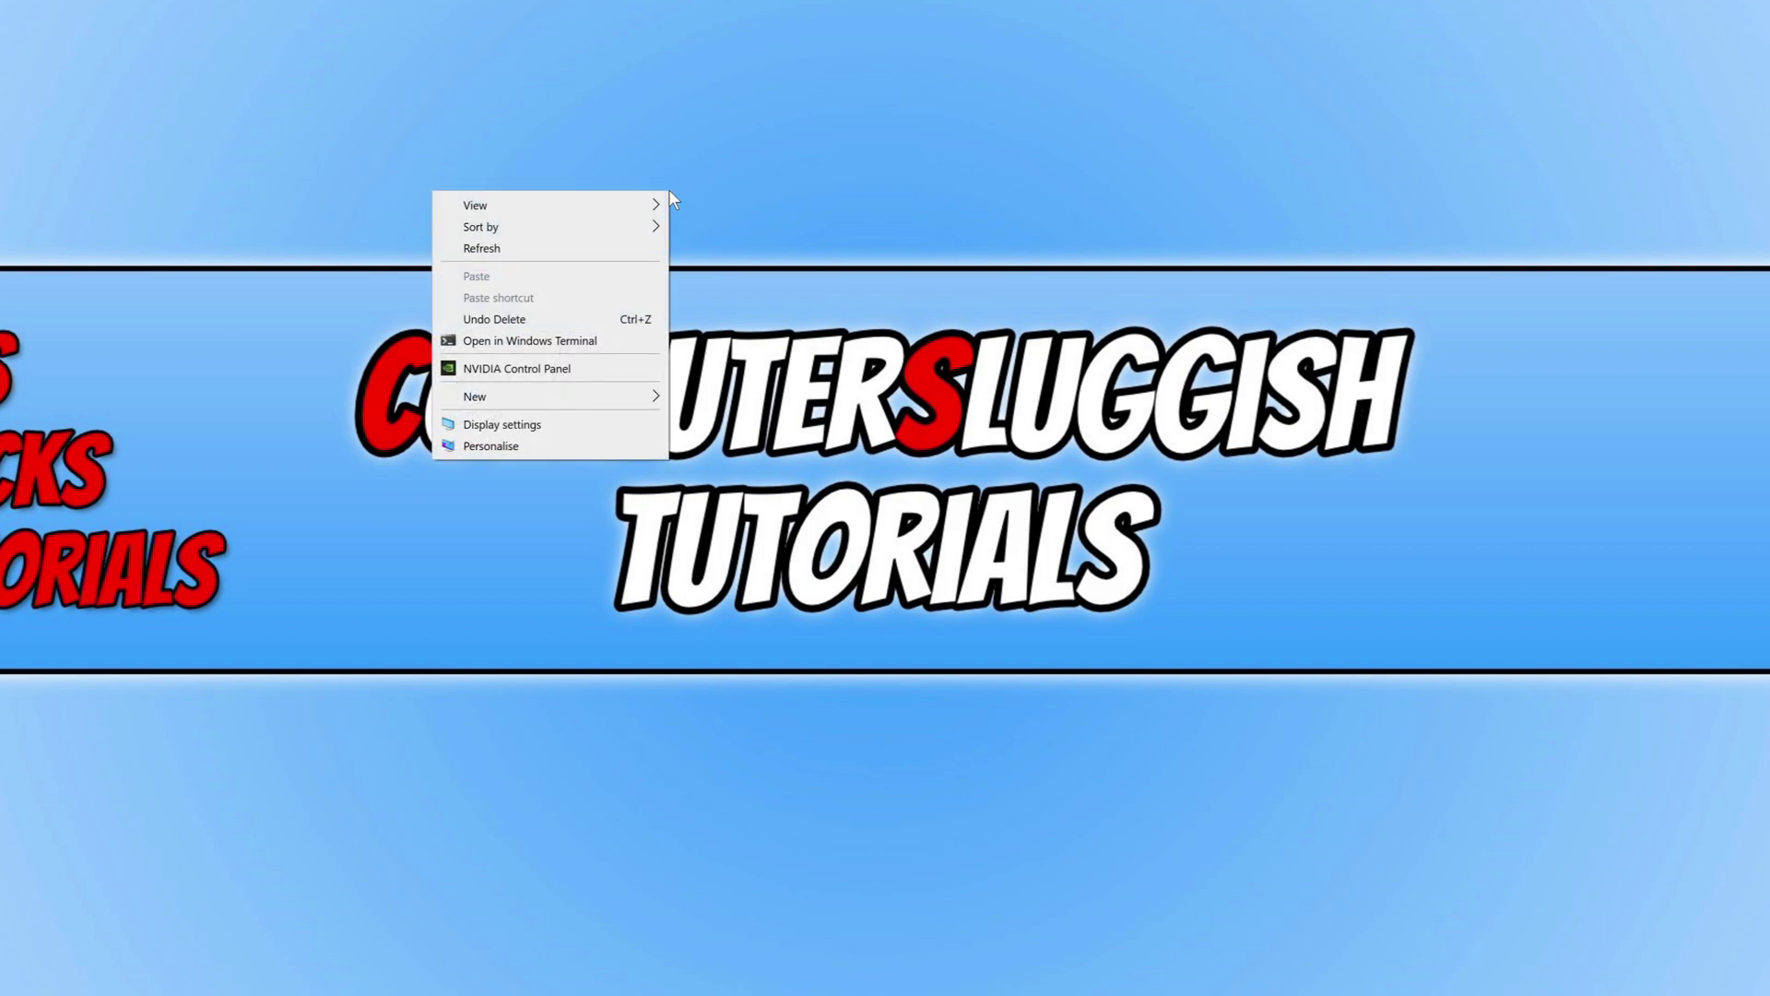
{"action": "left_click", "coordinate": [605, 422]}
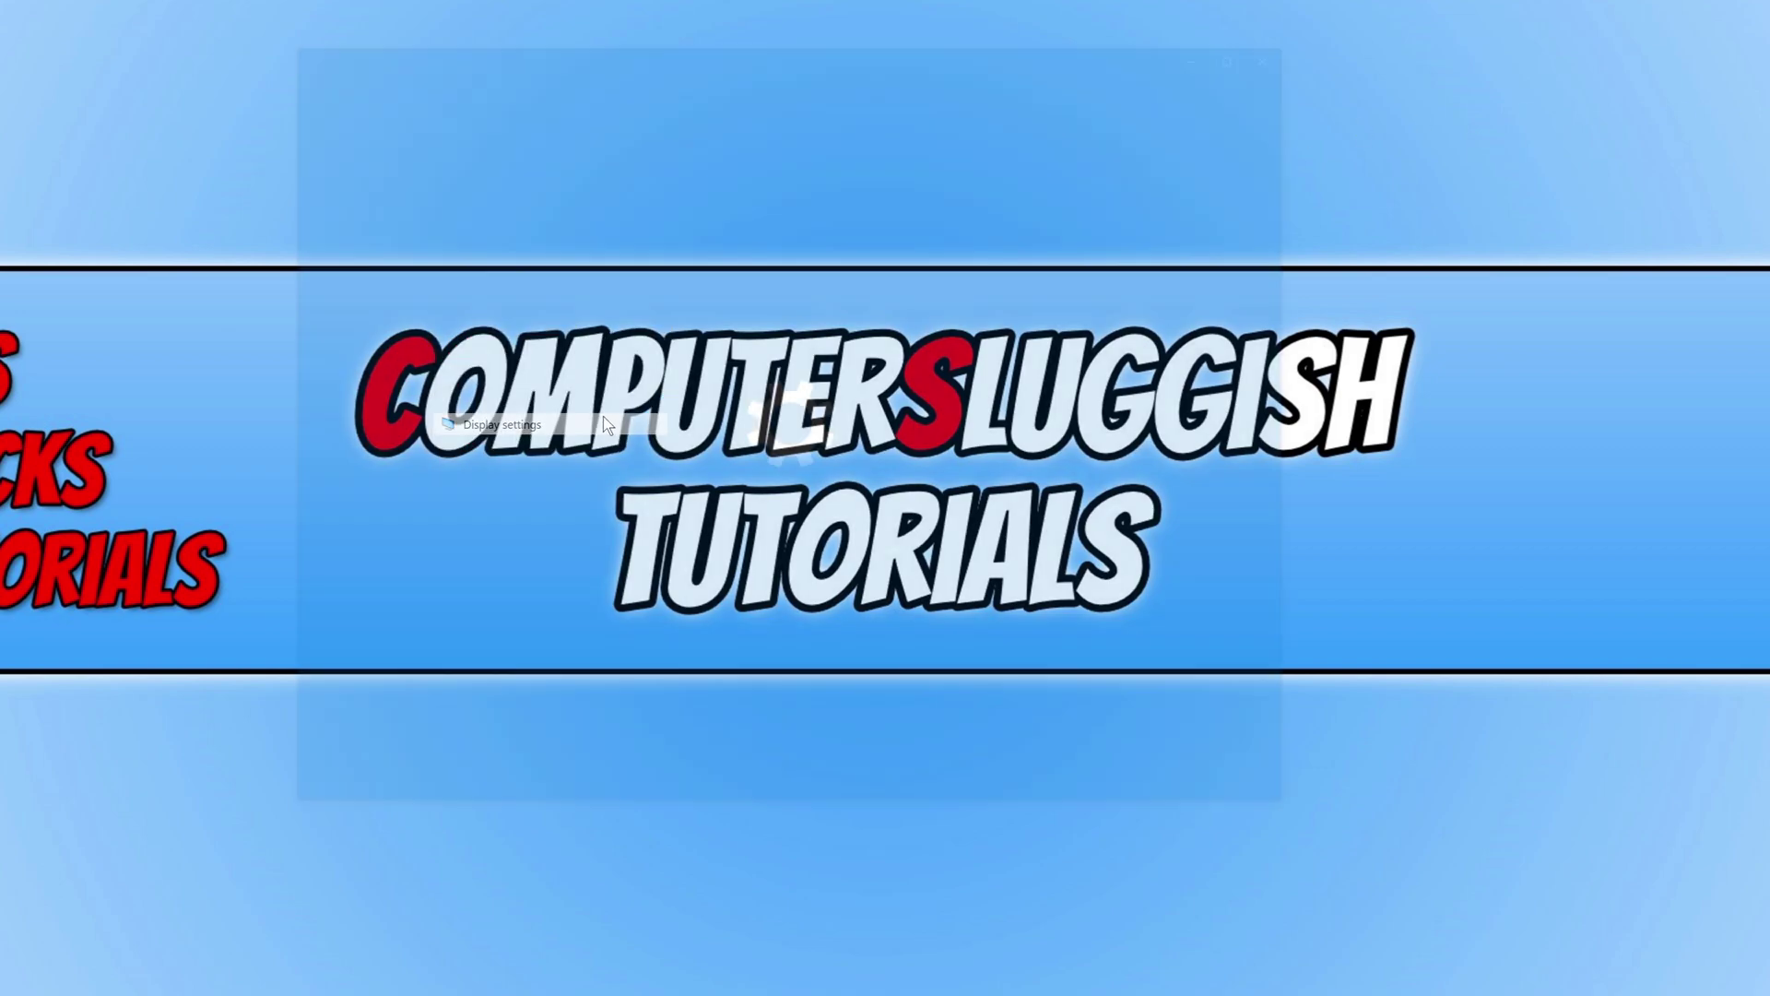
{"action": "scroll", "coordinate": [1125, 355], "scroll_direction": "down", "scroll_amount": 5}
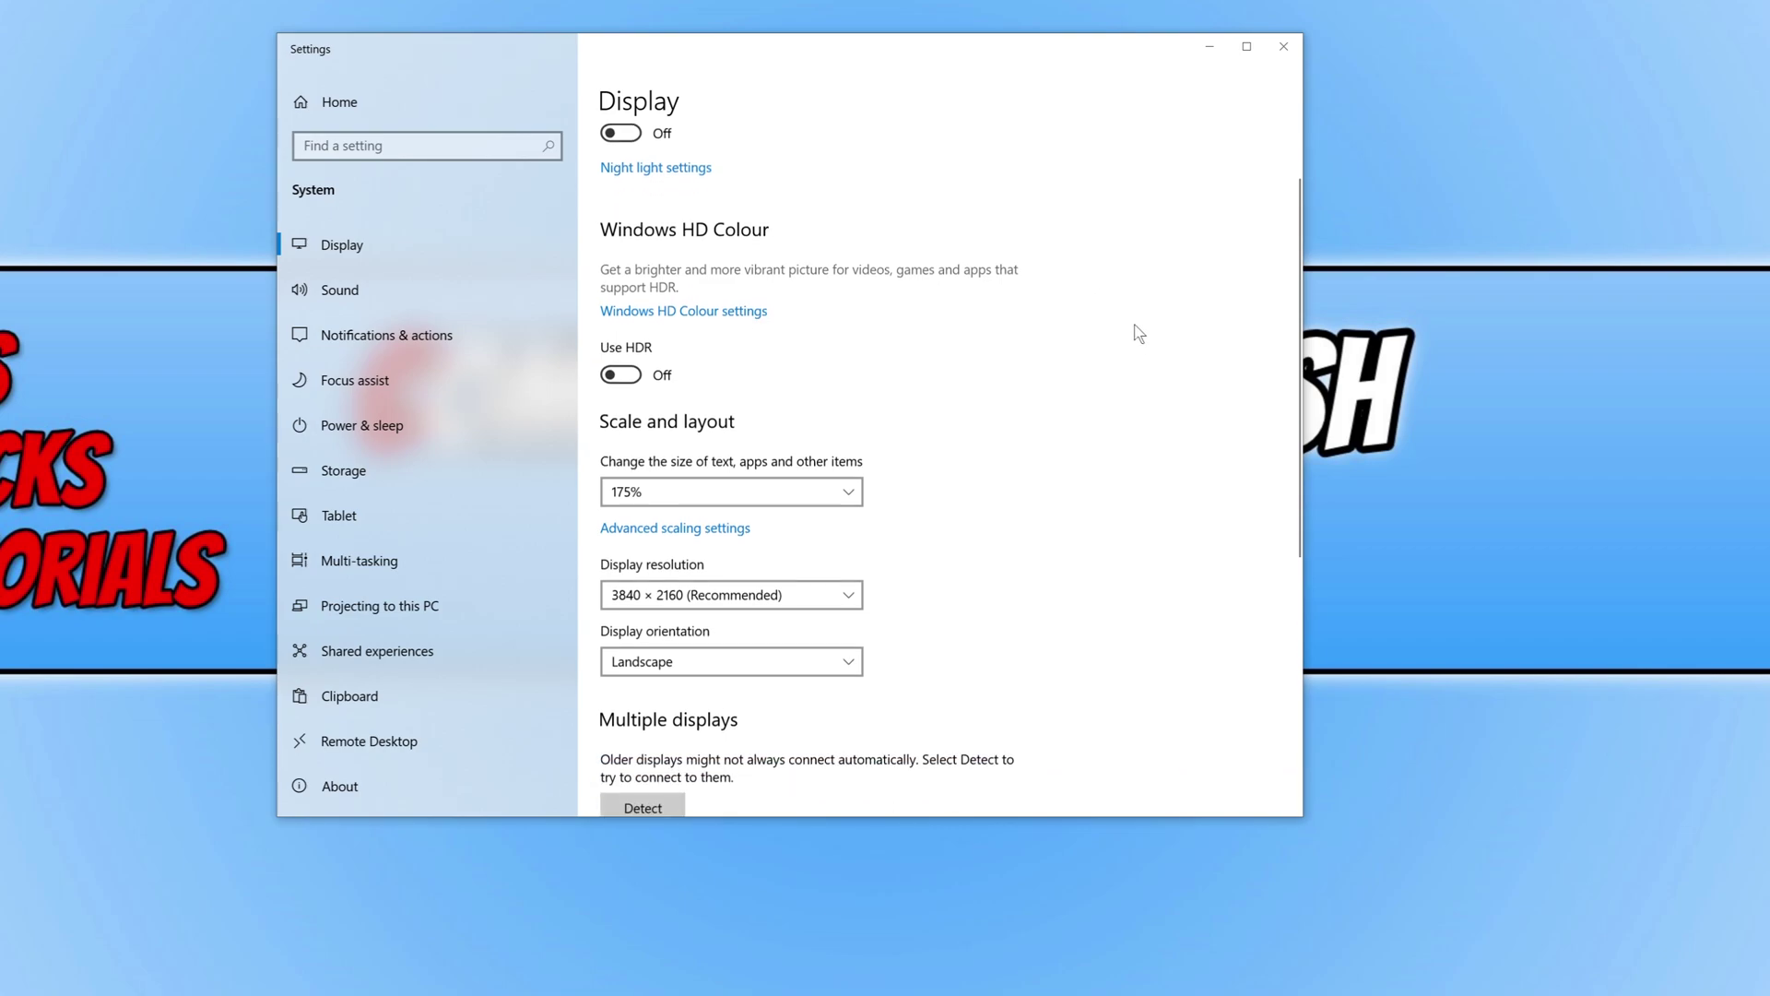
{"action": "scroll", "coordinate": [1121, 359], "scroll_direction": "down", "scroll_amount": 2}
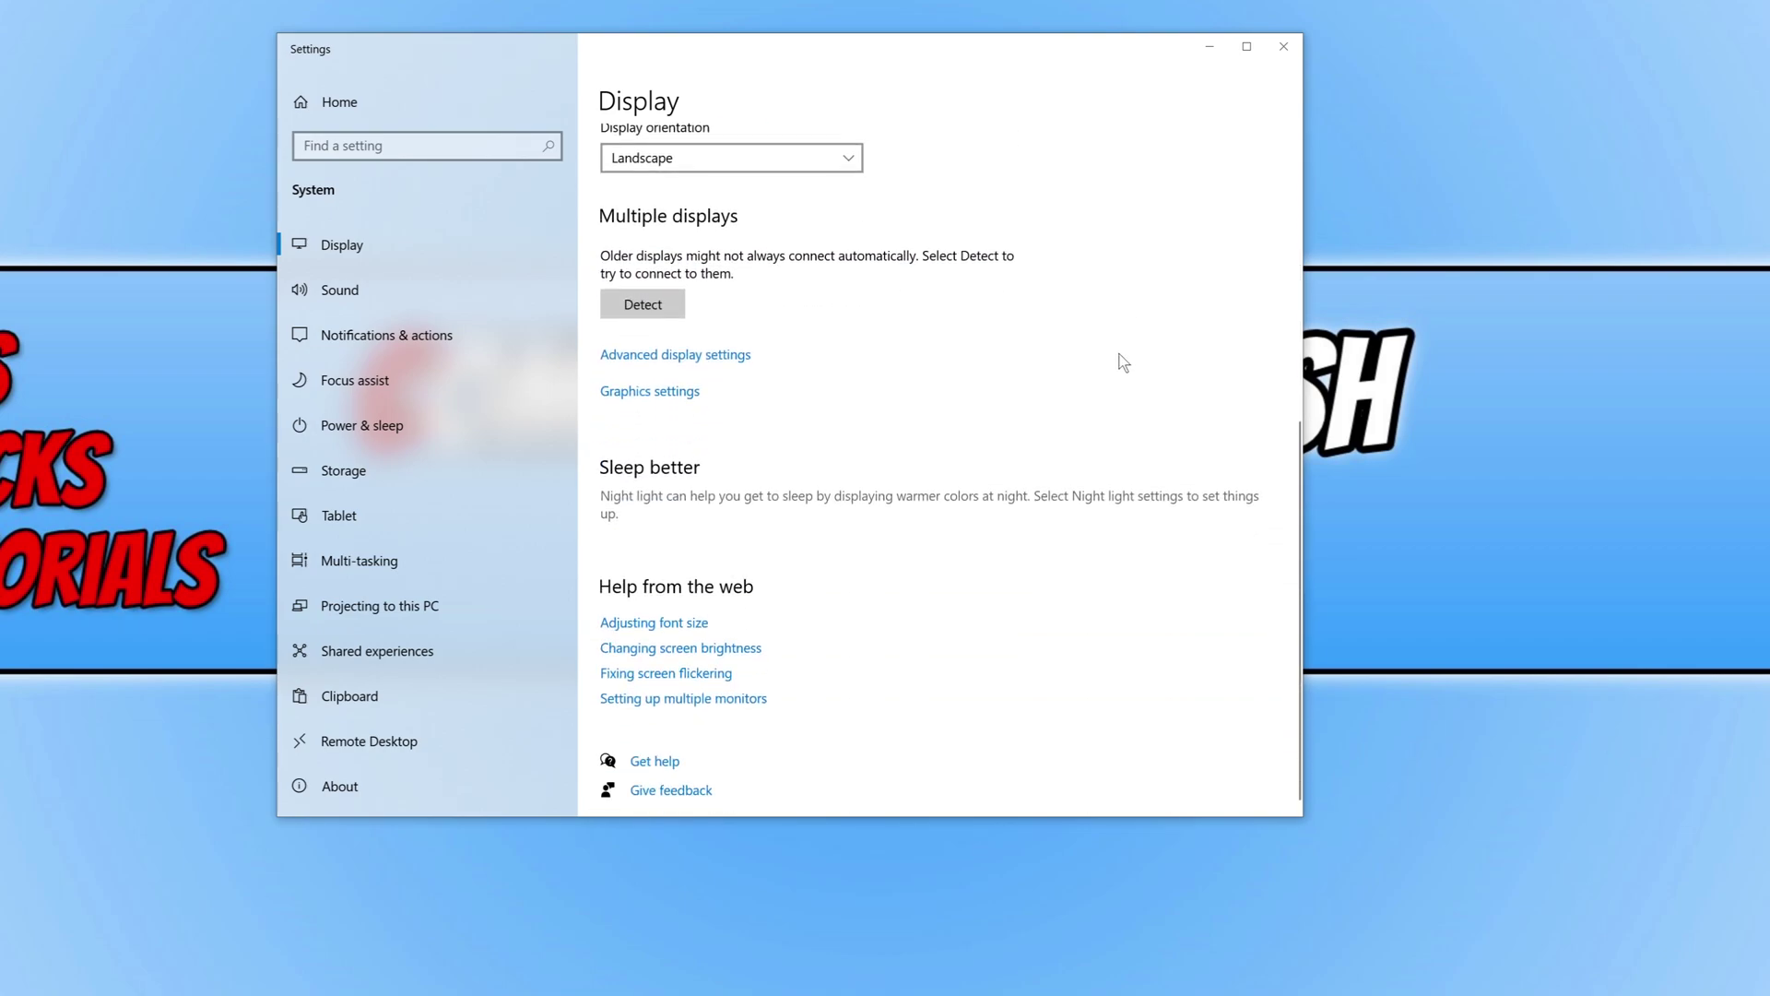
{"action": "left_click", "coordinate": [689, 393]}
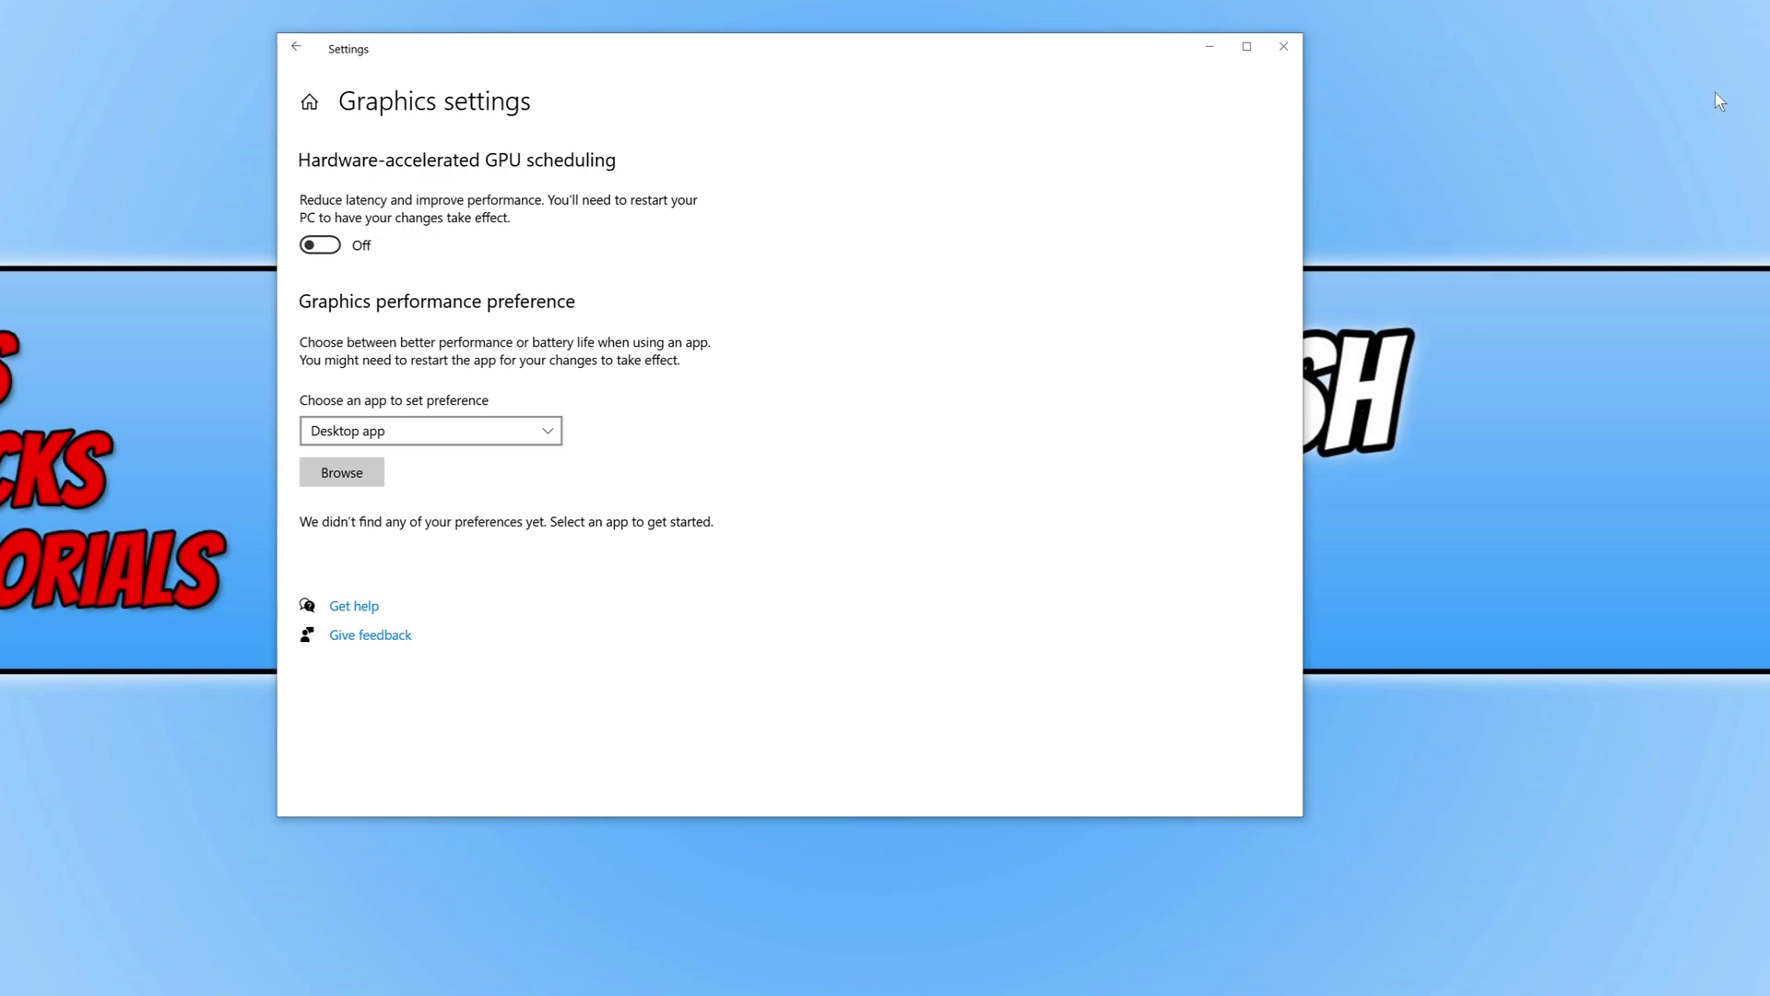
{"action": "left_click", "coordinate": [337, 246]}
Step: Start browsing for a desktop app to set a graphics preference, and locate Call of Duty Modern Warfare's installation folder in File Explorer
{"action": "left_click", "coordinate": [354, 500]}
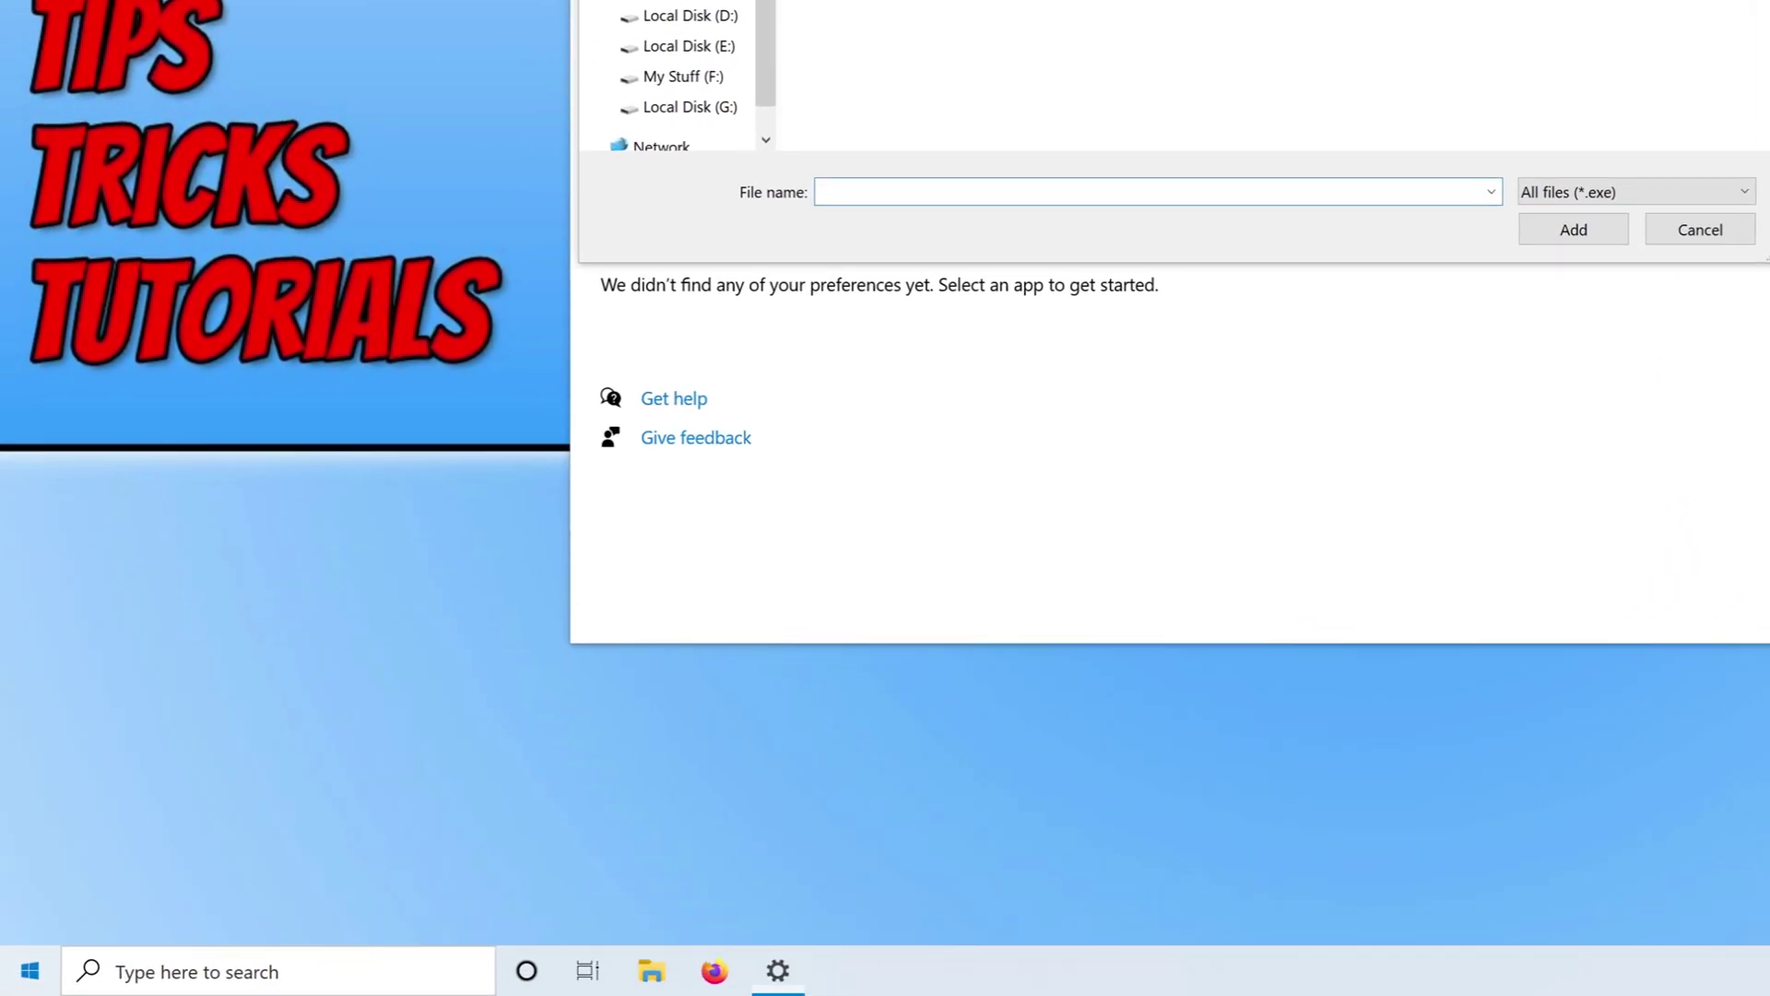
{"action": "left_click", "coordinate": [28, 968]}
{"action": "type", "text": "call"}
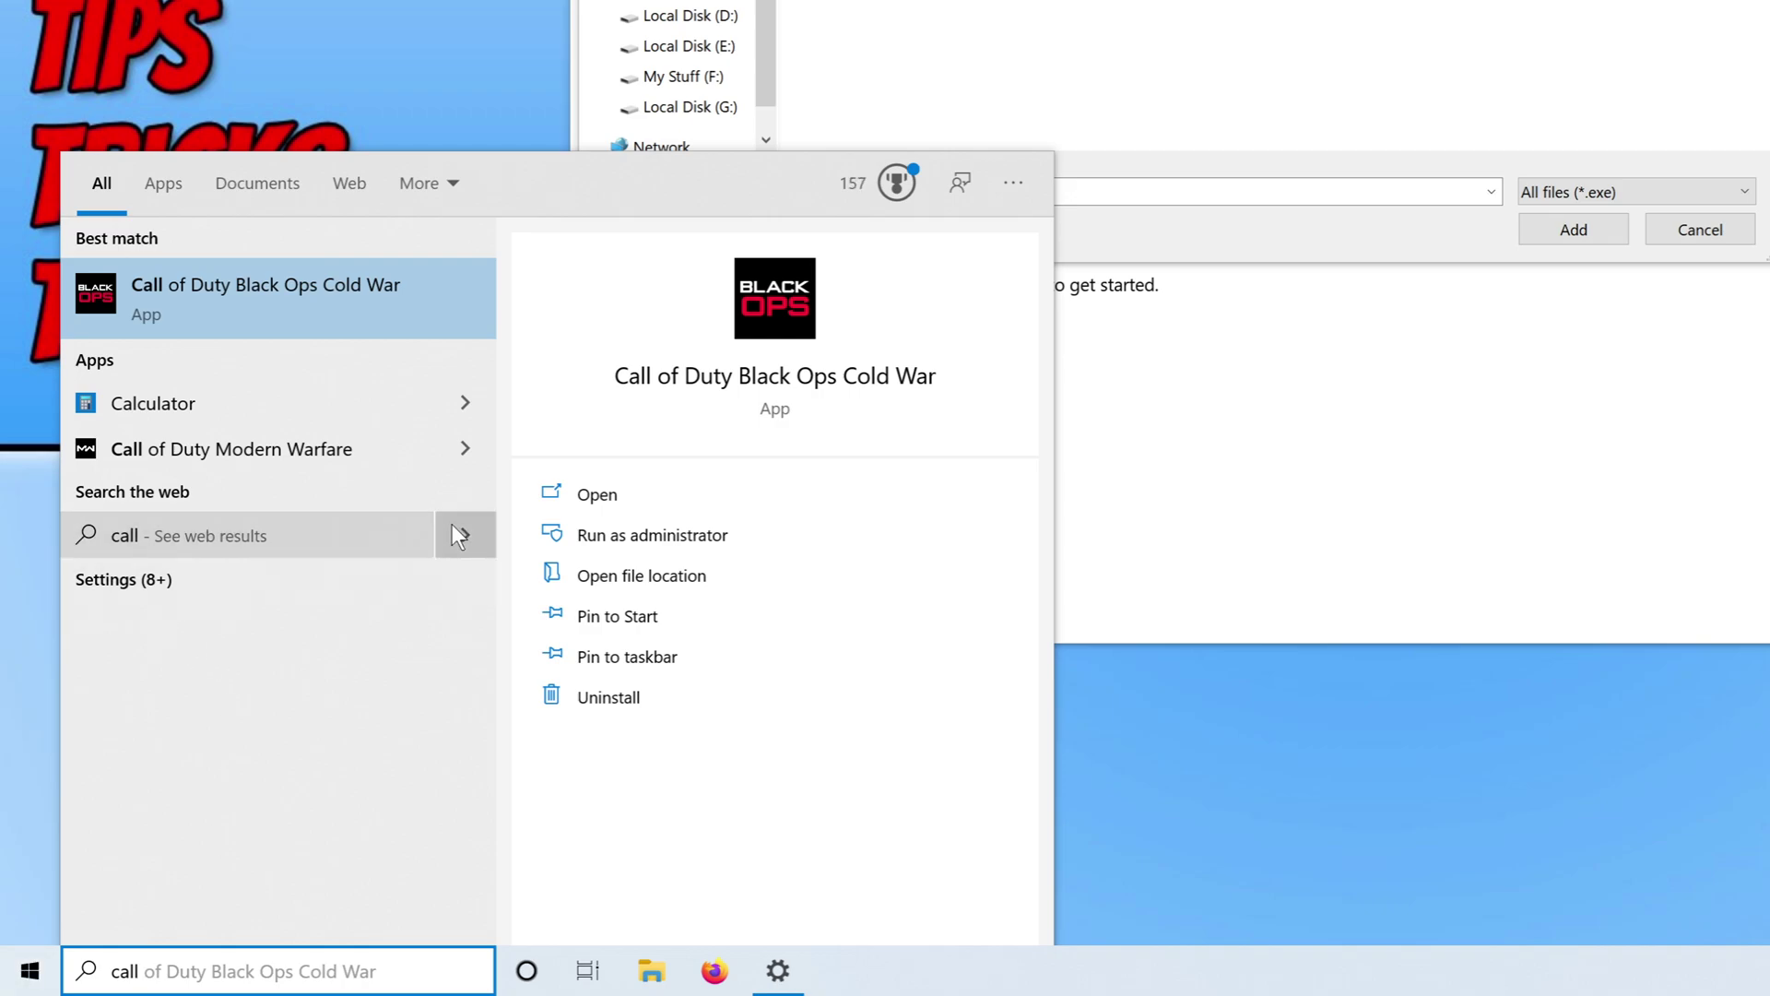
{"action": "left_click", "coordinate": [474, 453]}
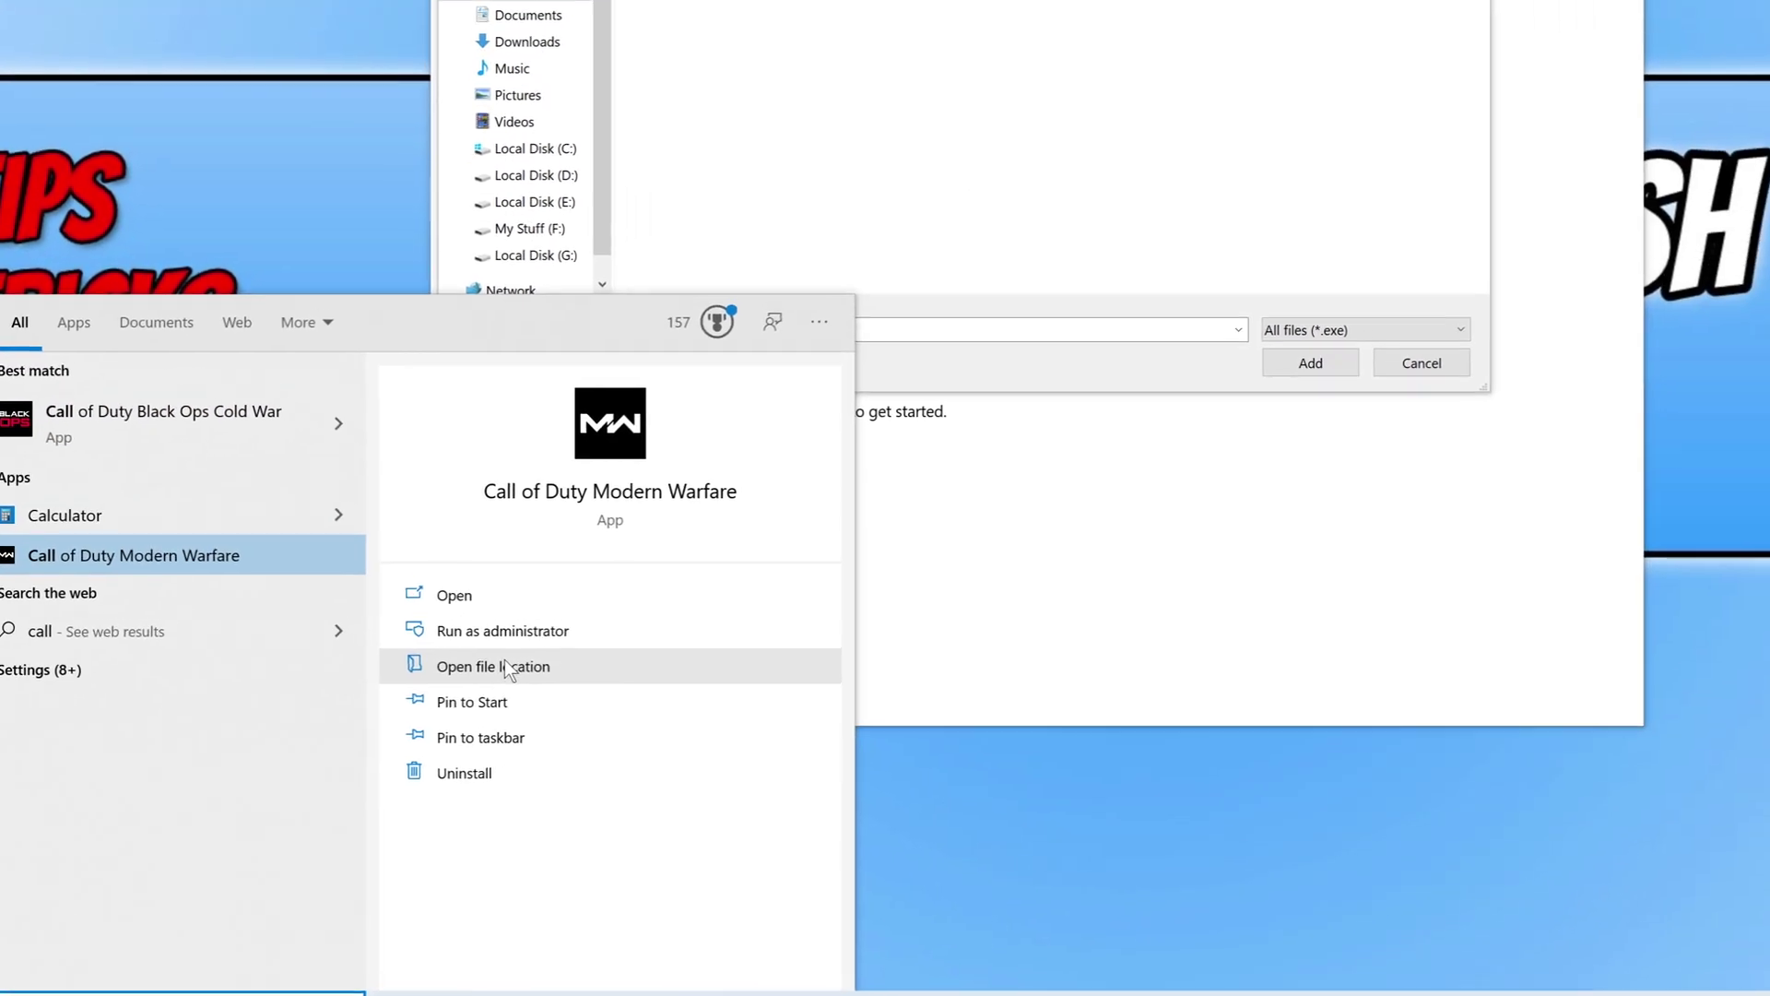
{"action": "left_click", "coordinate": [590, 575]}
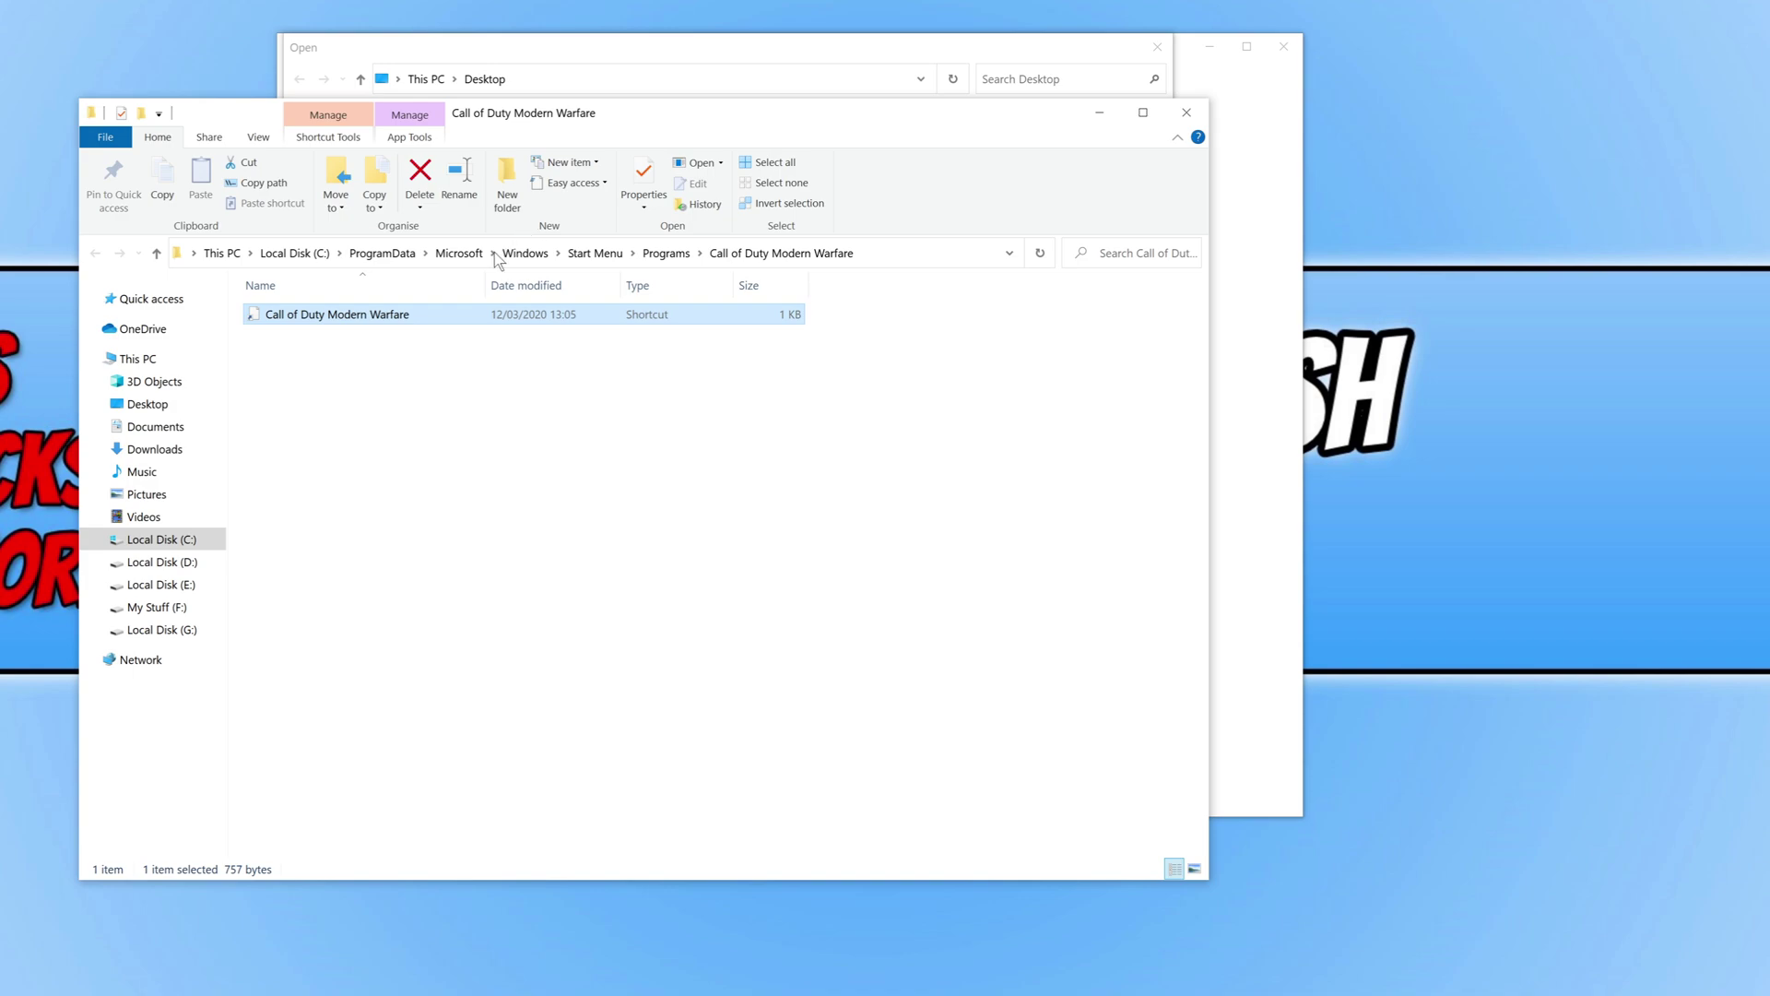
{"action": "right_click", "coordinate": [365, 316]}
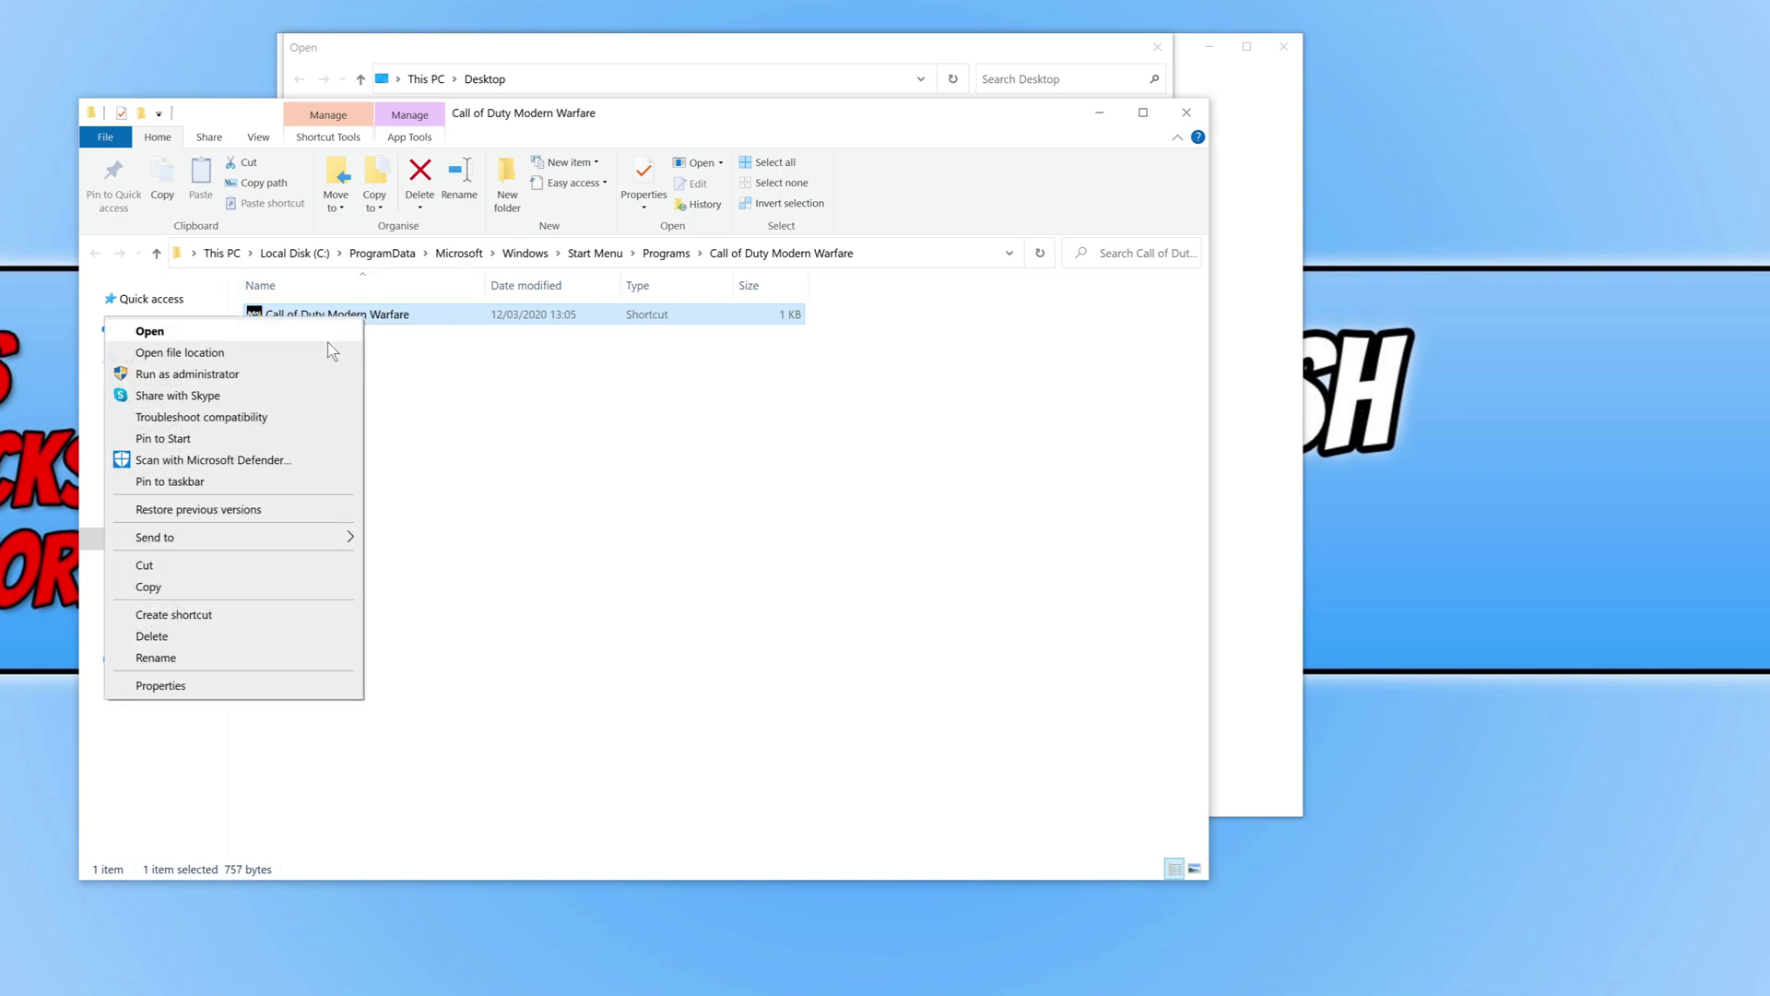
{"action": "left_click", "coordinate": [322, 350]}
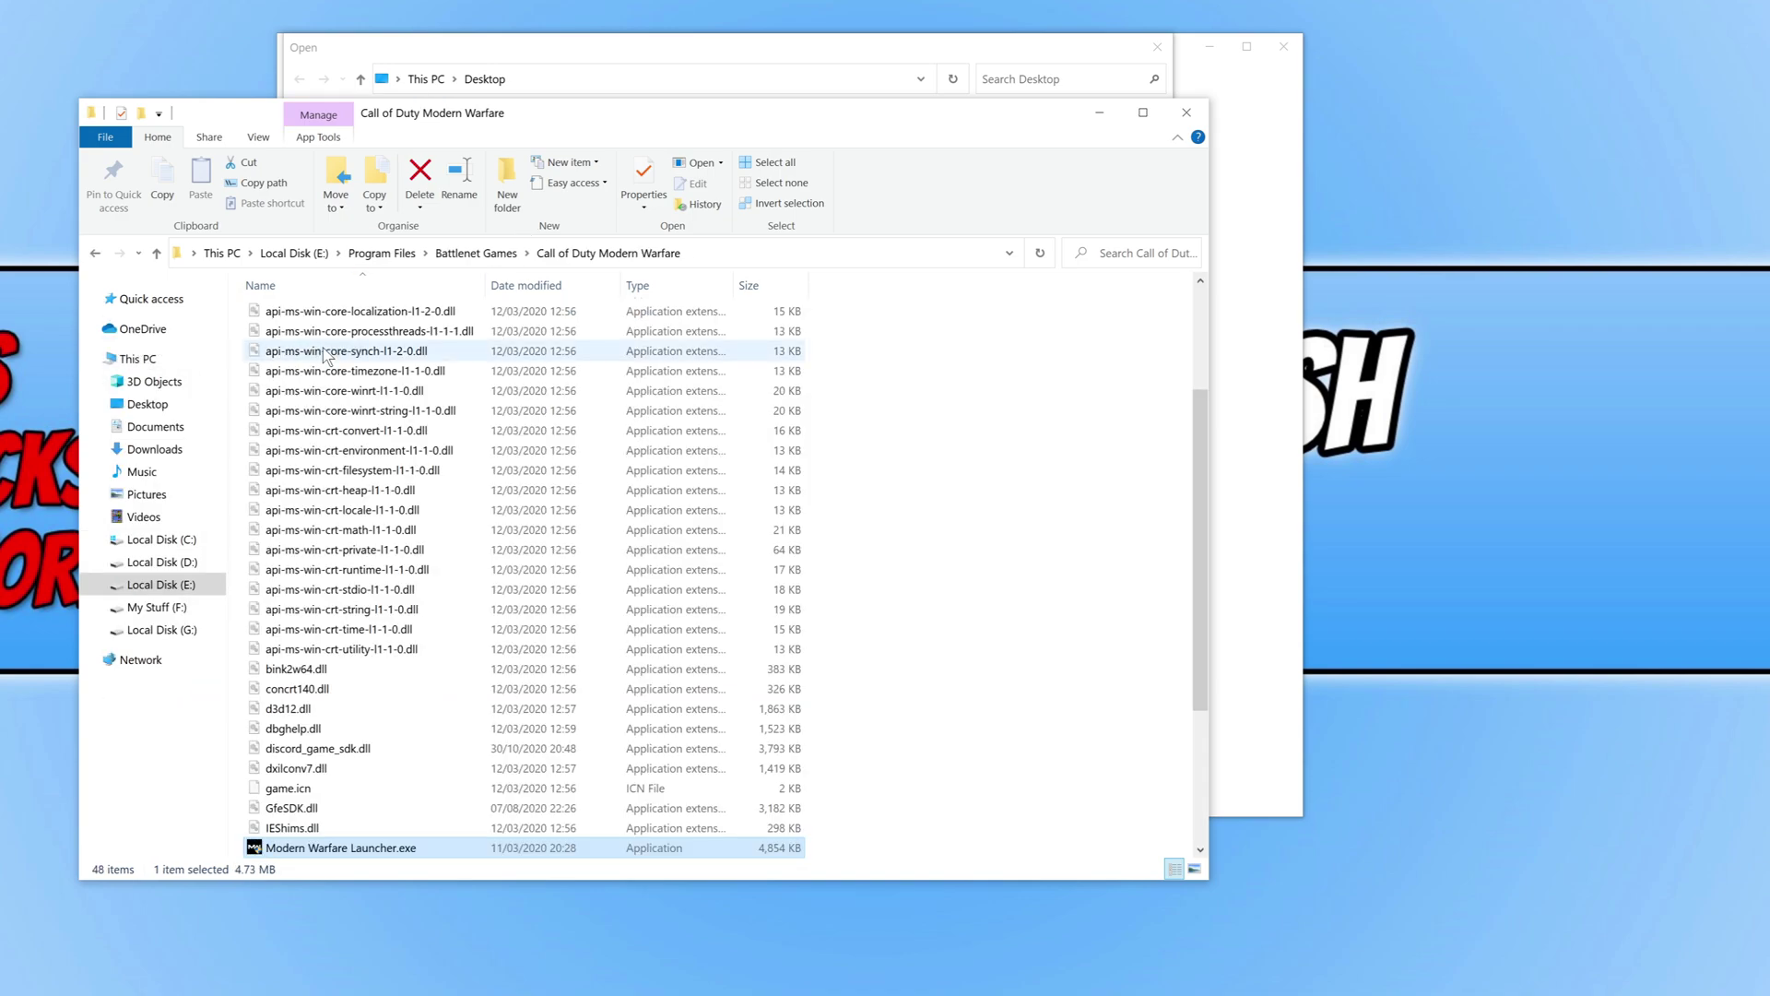
Step: Copy the game folder's path into the Open dialog and add ModernWarfare.exe to the graphics performance preference list
{"action": "left_click", "coordinate": [728, 254]}
{"action": "key", "text": "ctrl+c"}
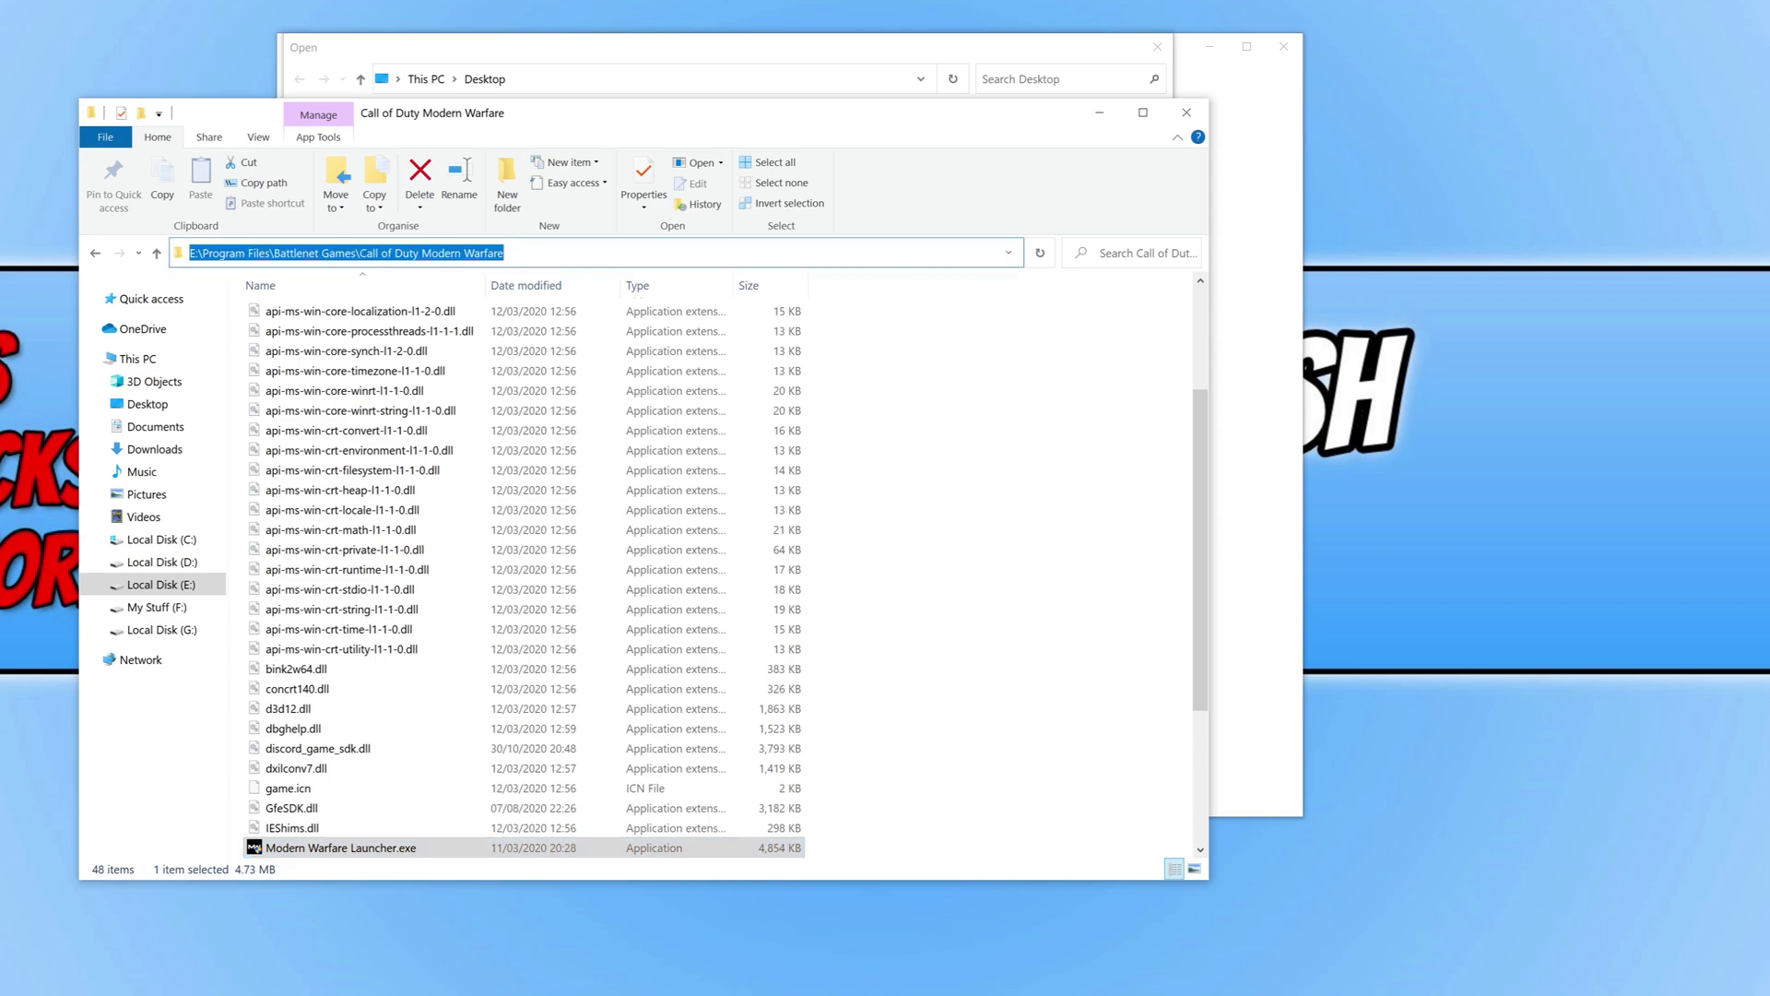
{"action": "left_click", "coordinate": [695, 66]}
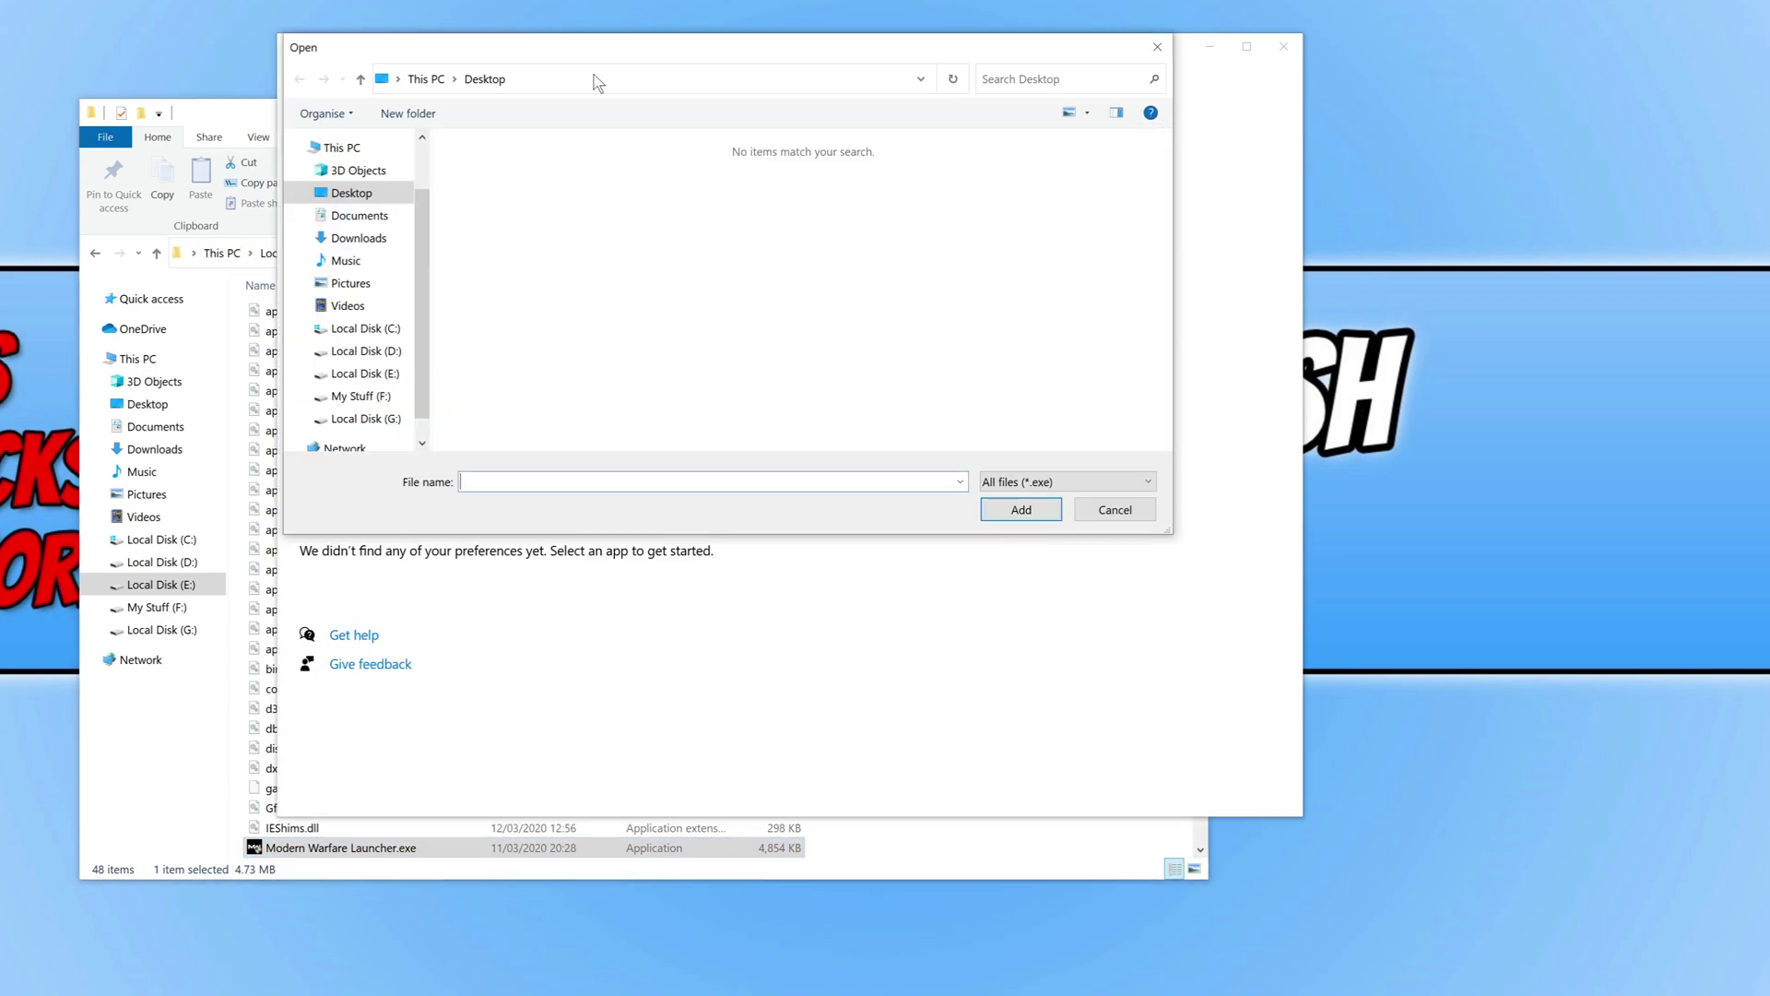
{"action": "left_click", "coordinate": [585, 83]}
{"action": "key", "text": "ctrl+v"}
{"action": "key", "text": "Return"}
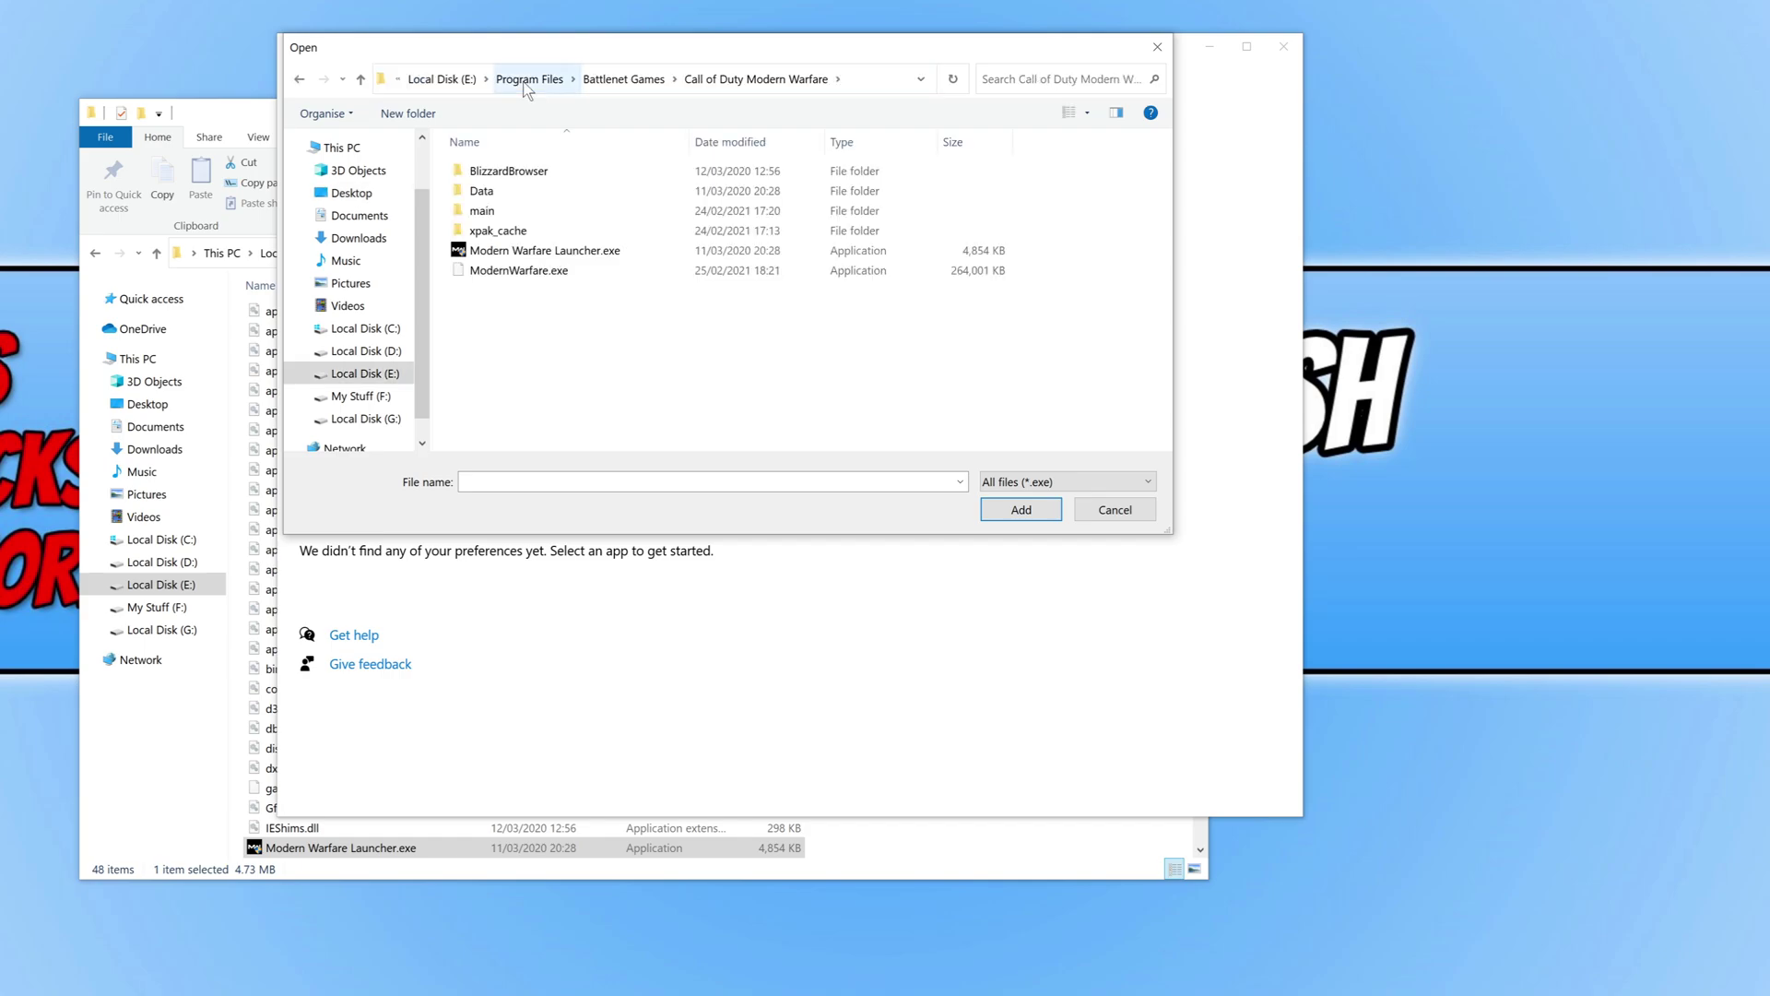
{"action": "left_click", "coordinate": [535, 270]}
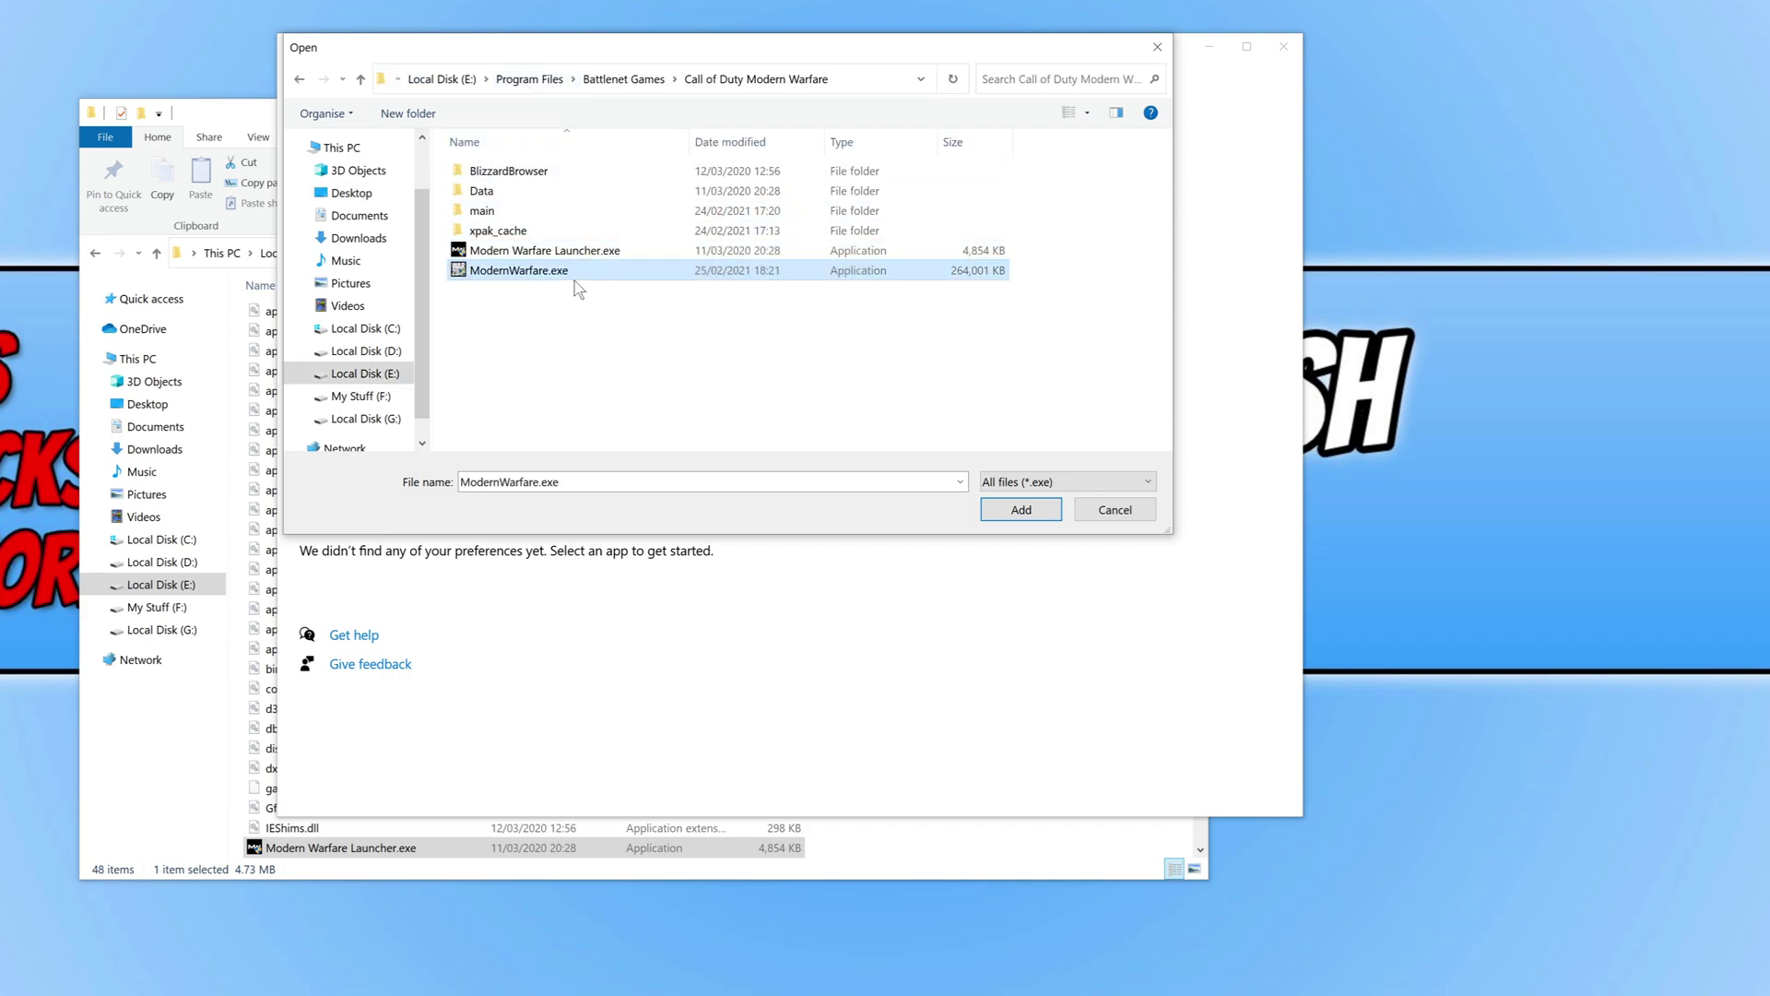
{"action": "left_click", "coordinate": [1037, 510]}
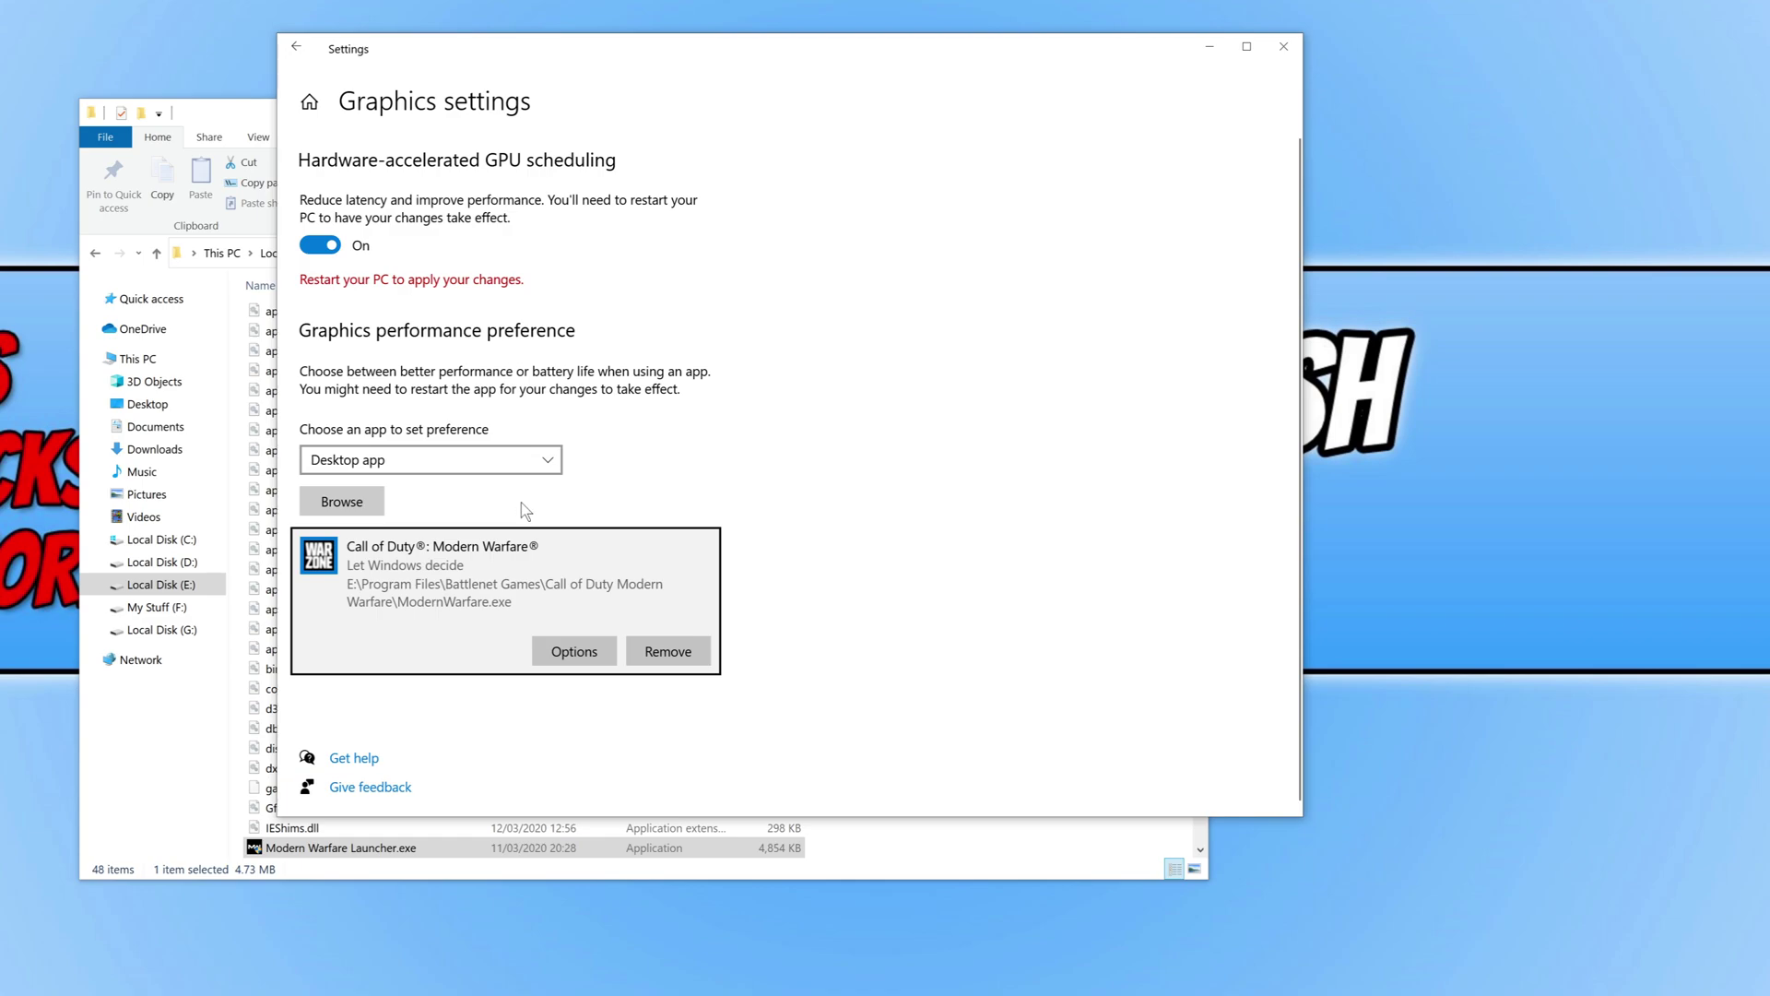
Step: Set the graphics preference for Call of Duty: Modern Warfare to High performance and save it
{"action": "left_click", "coordinate": [571, 653]}
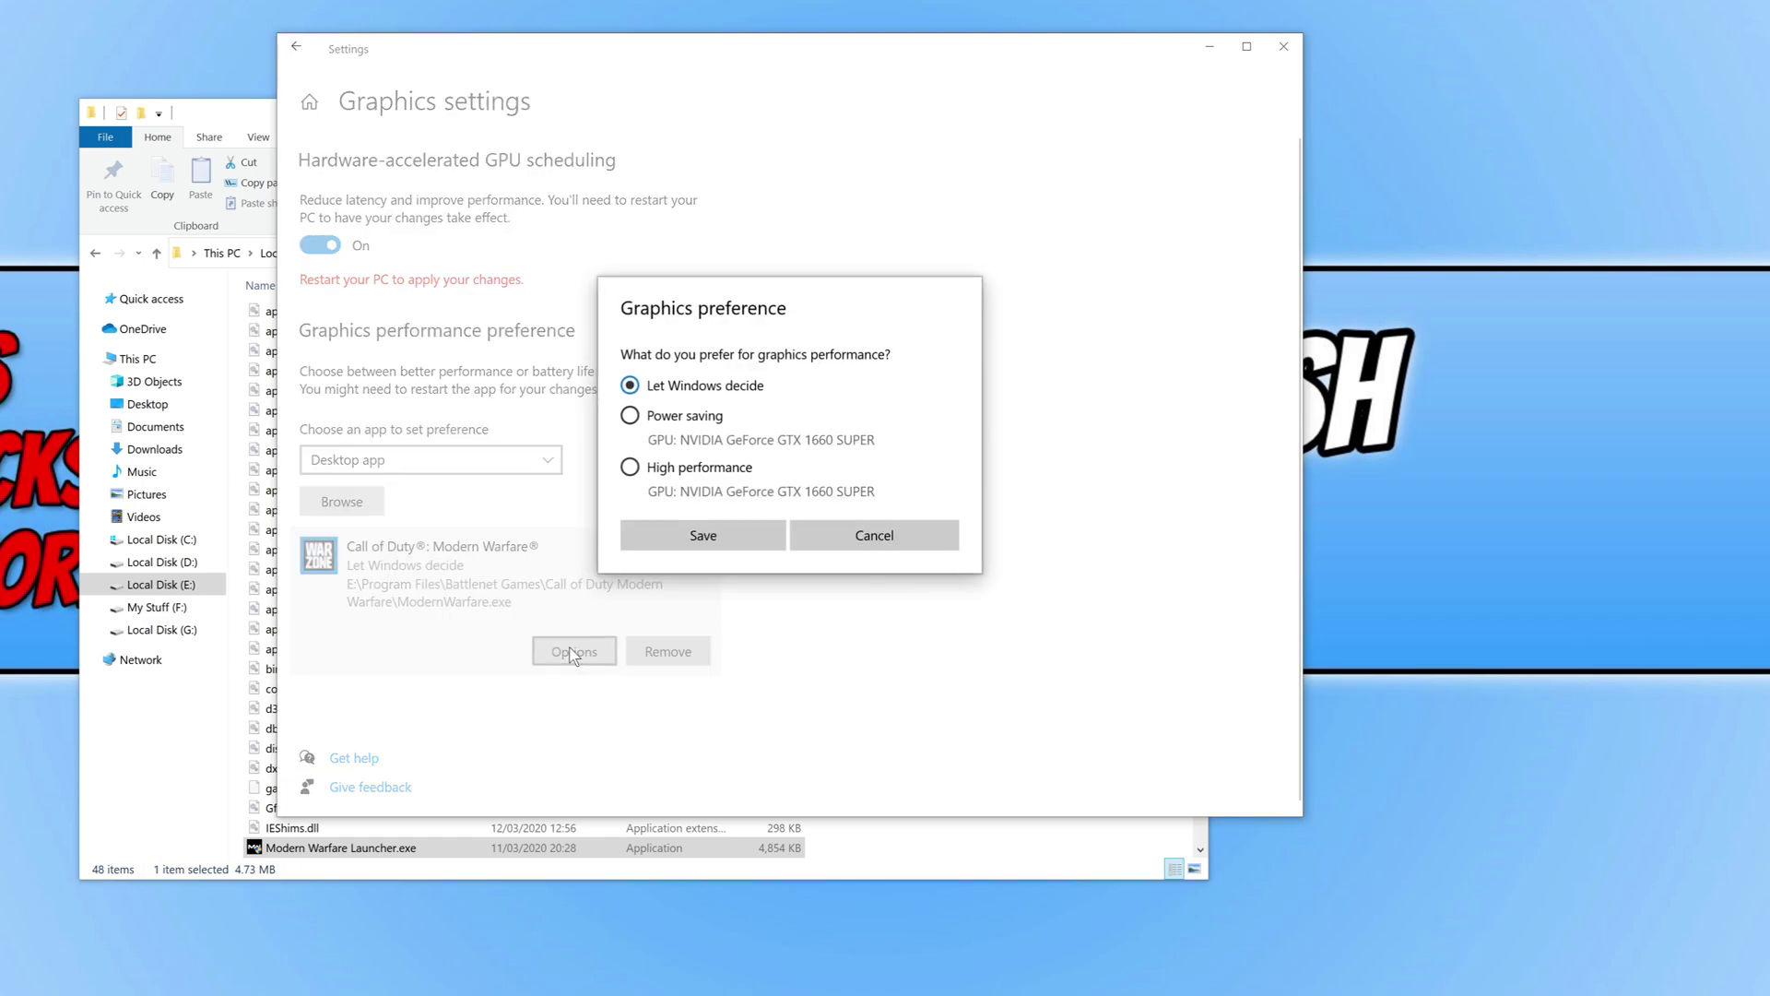
{"action": "left_click", "coordinate": [691, 468]}
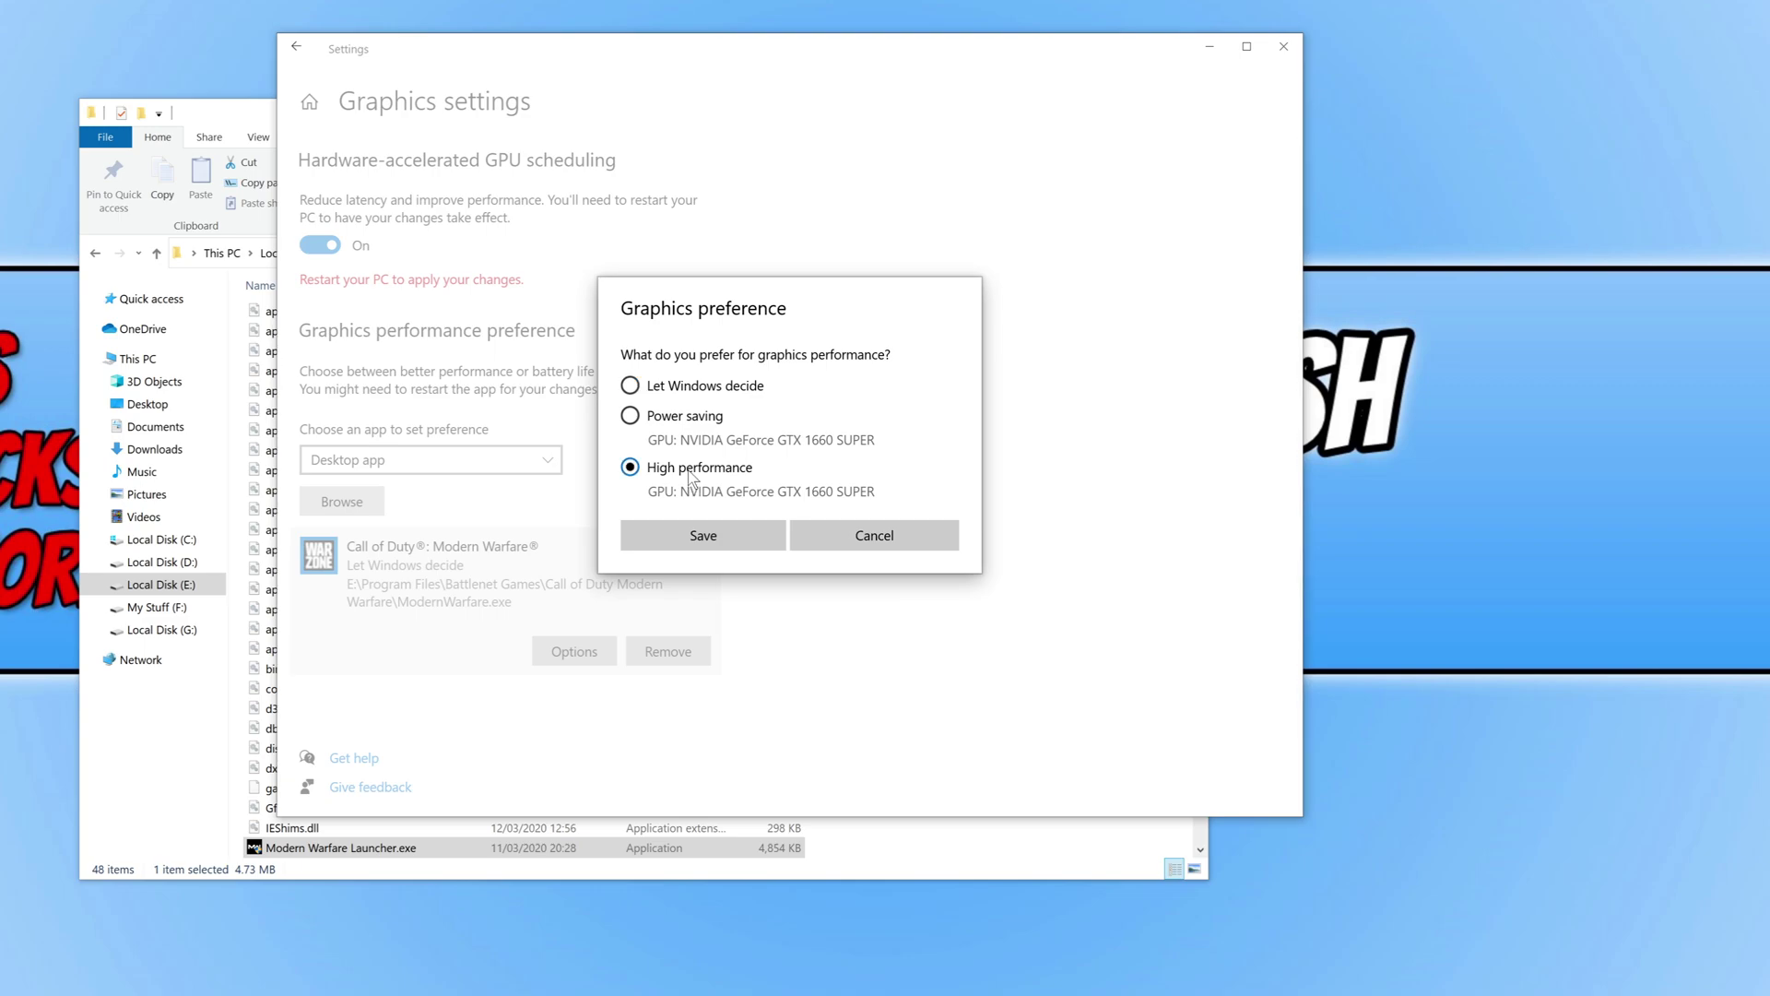
{"action": "left_click", "coordinate": [704, 538]}
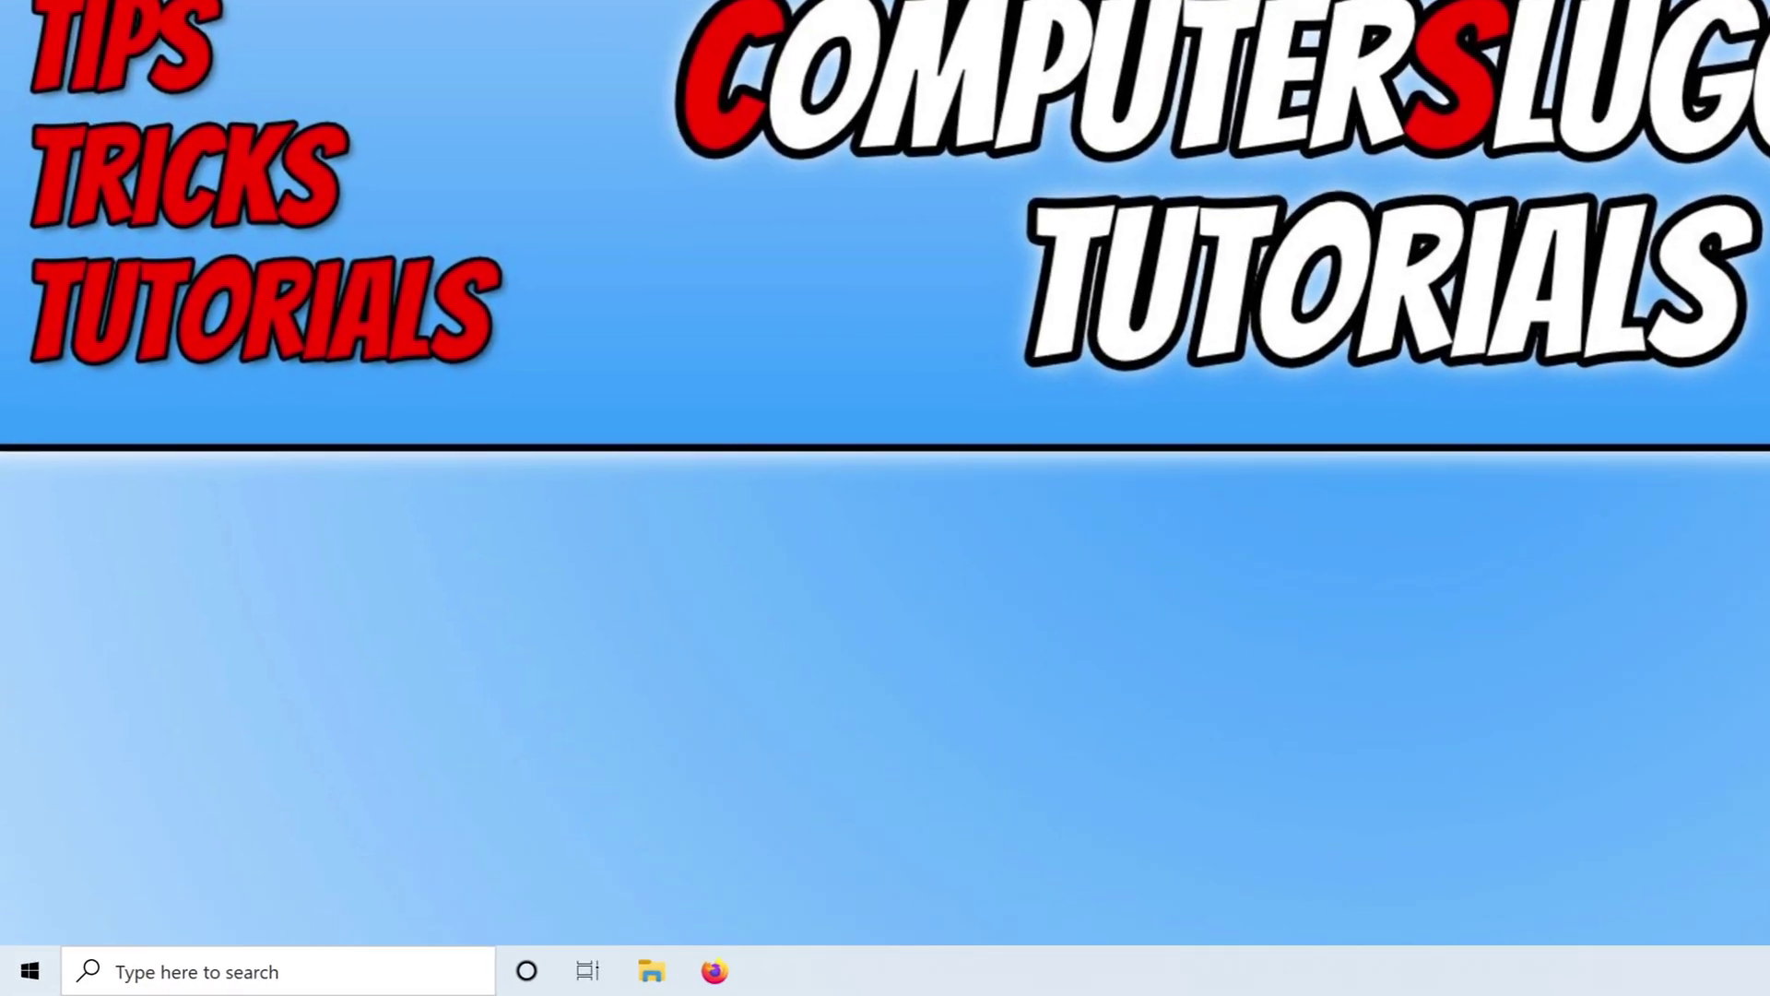
Step: Search Windows for "game" and open the Game Mode settings
{"action": "left_click", "coordinate": [29, 971]}
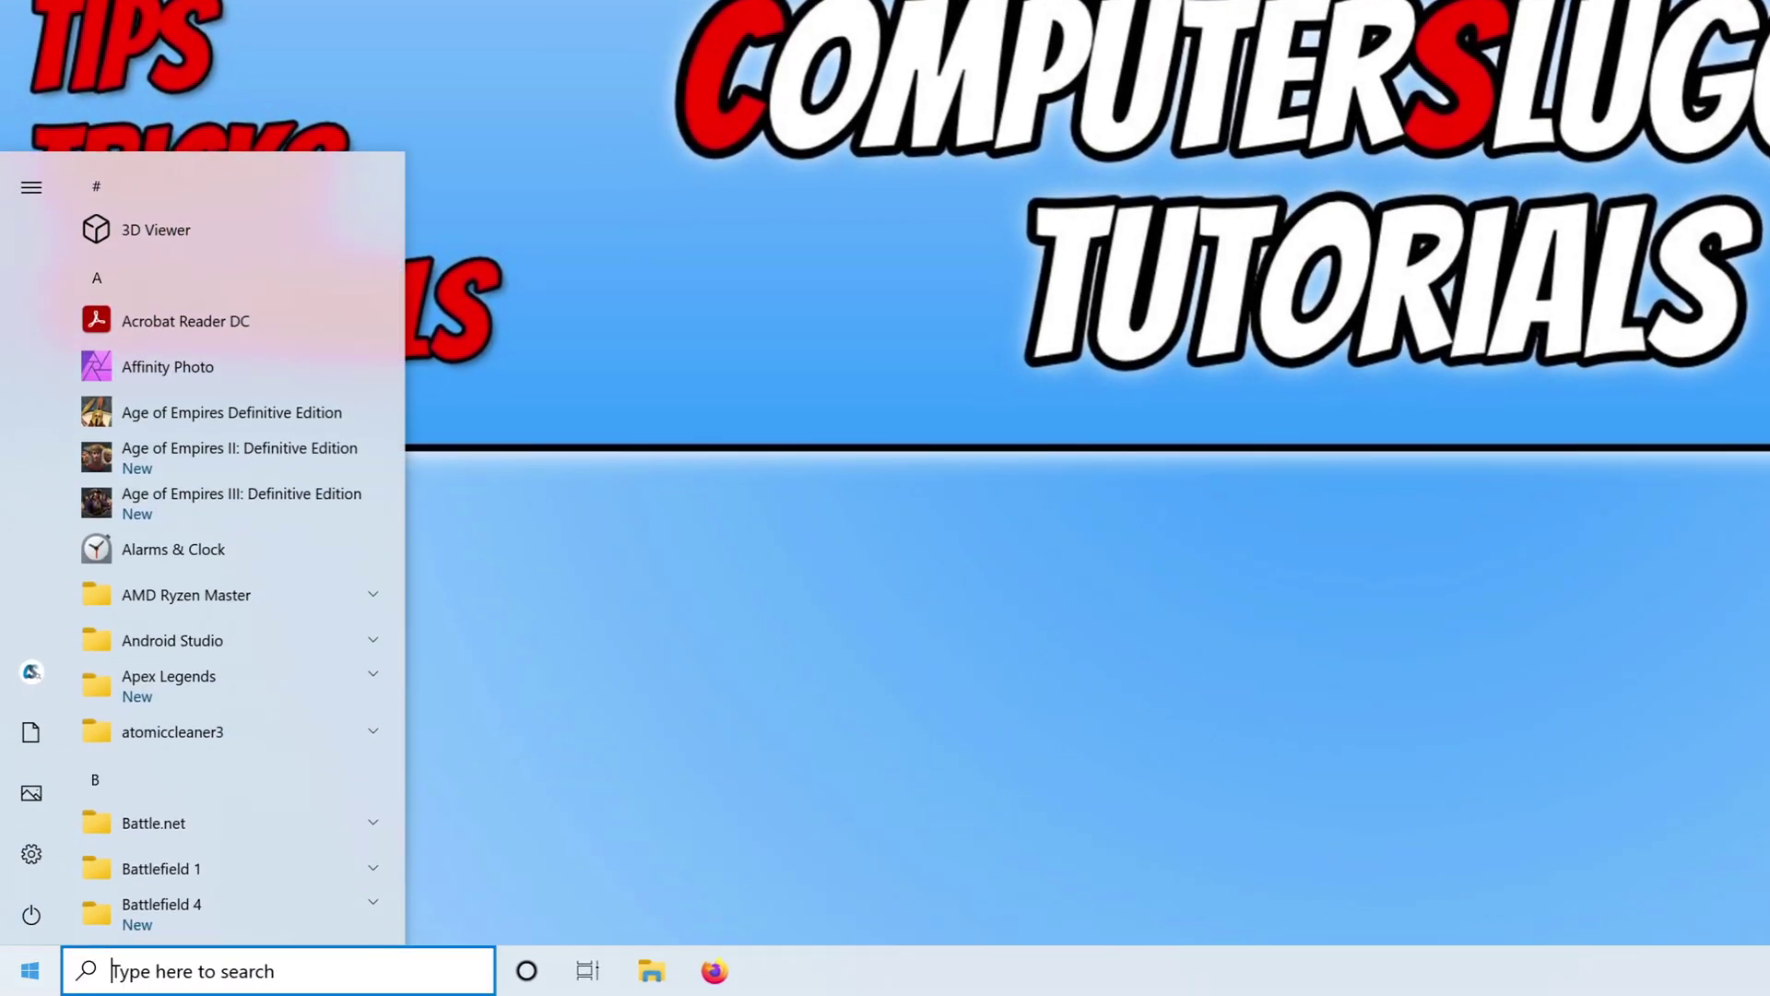
{"action": "type", "text": "game"}
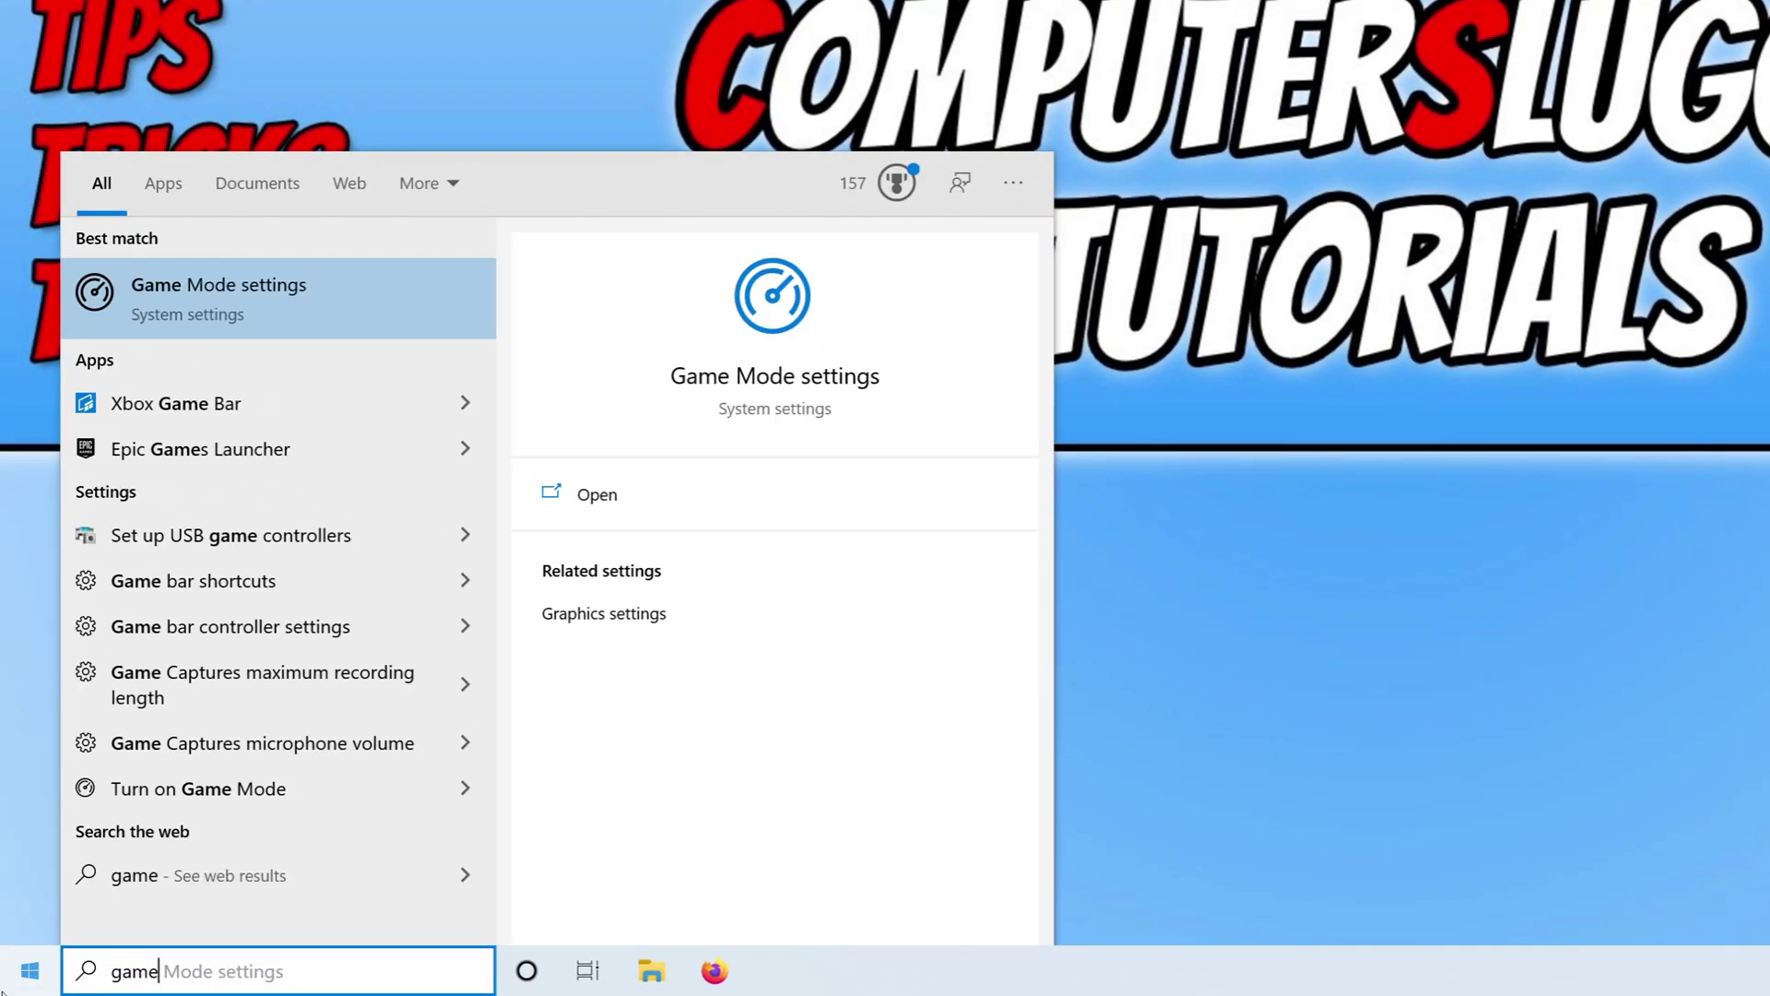
{"action": "left_click", "coordinate": [341, 303]}
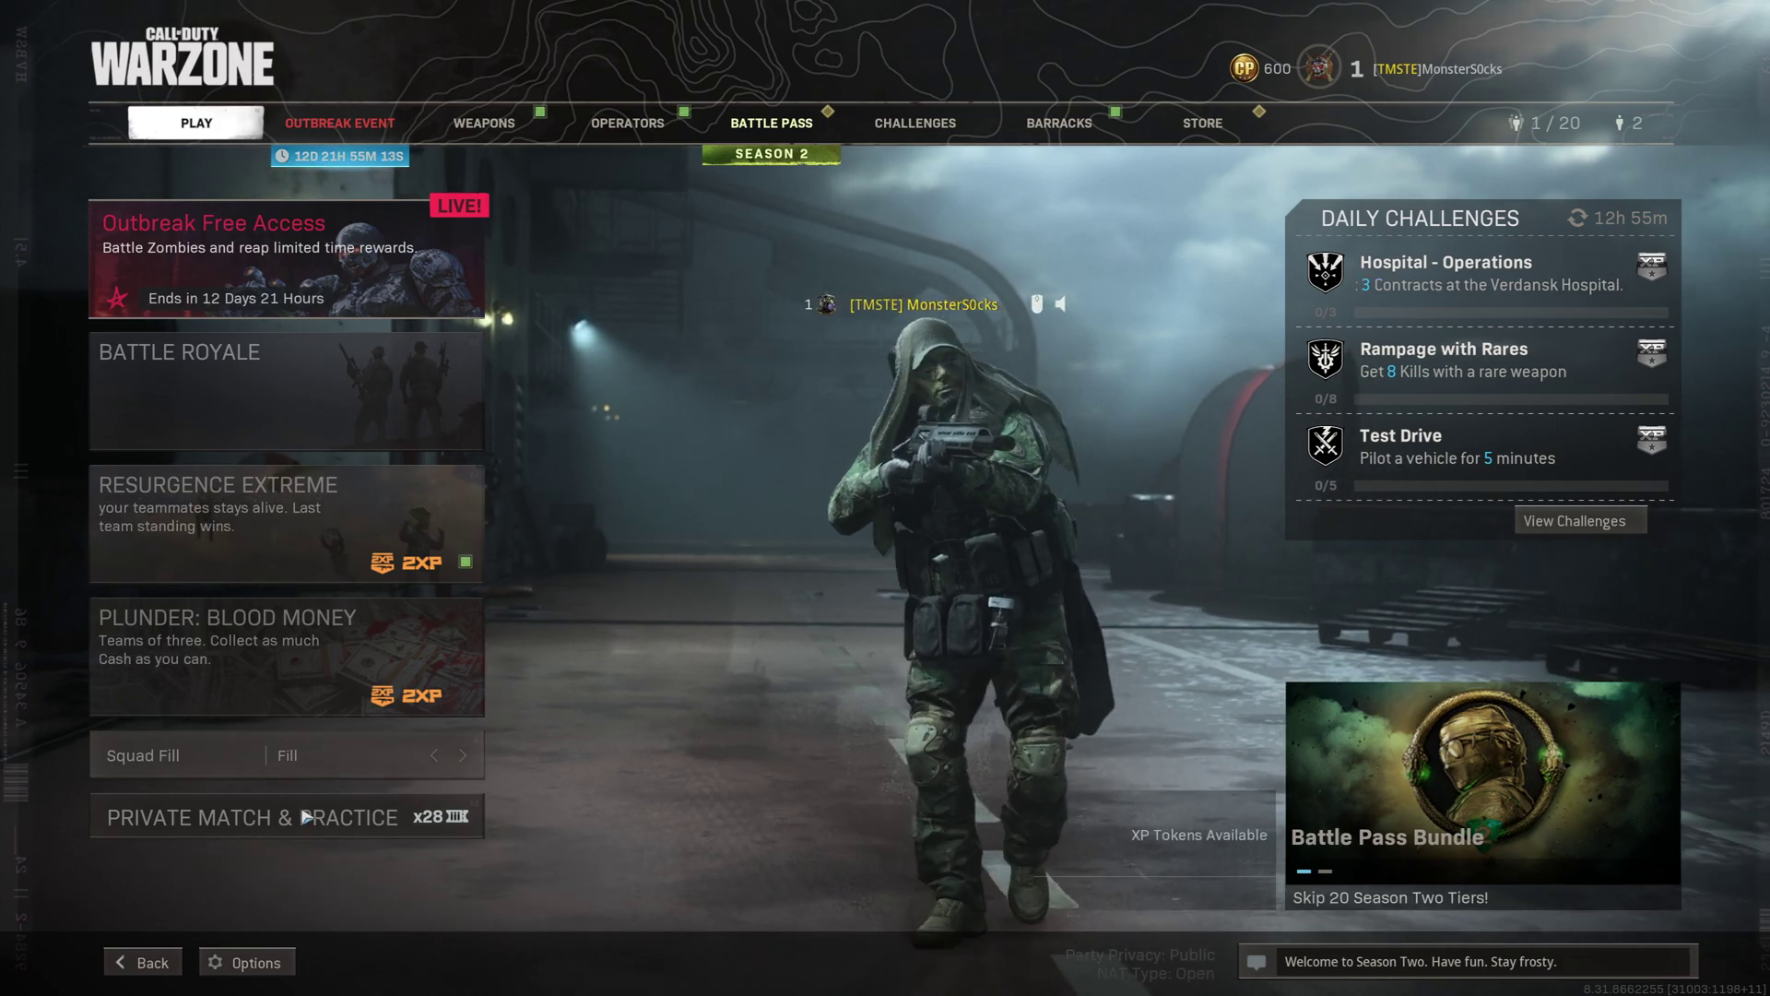
Step: In Call of Duty: Warzone, open the graphics options and view the available Display Mode choices
{"action": "left_click", "coordinate": [274, 964]}
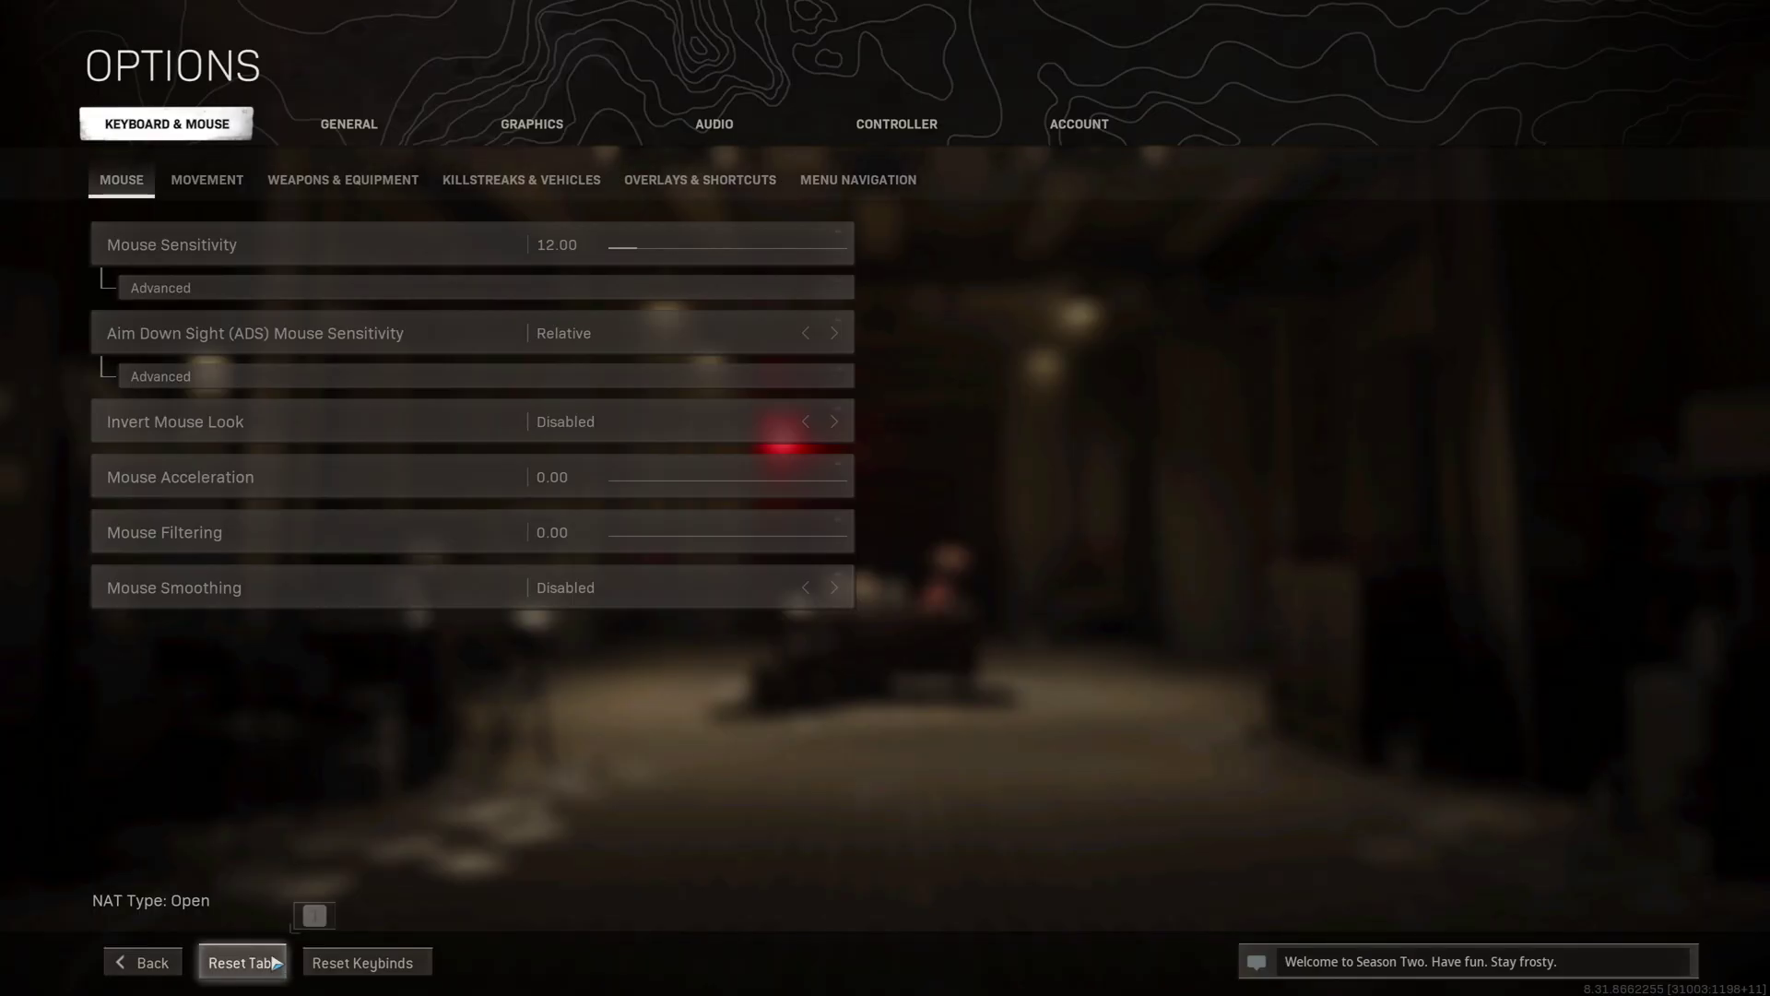
{"action": "left_click", "coordinate": [519, 126]}
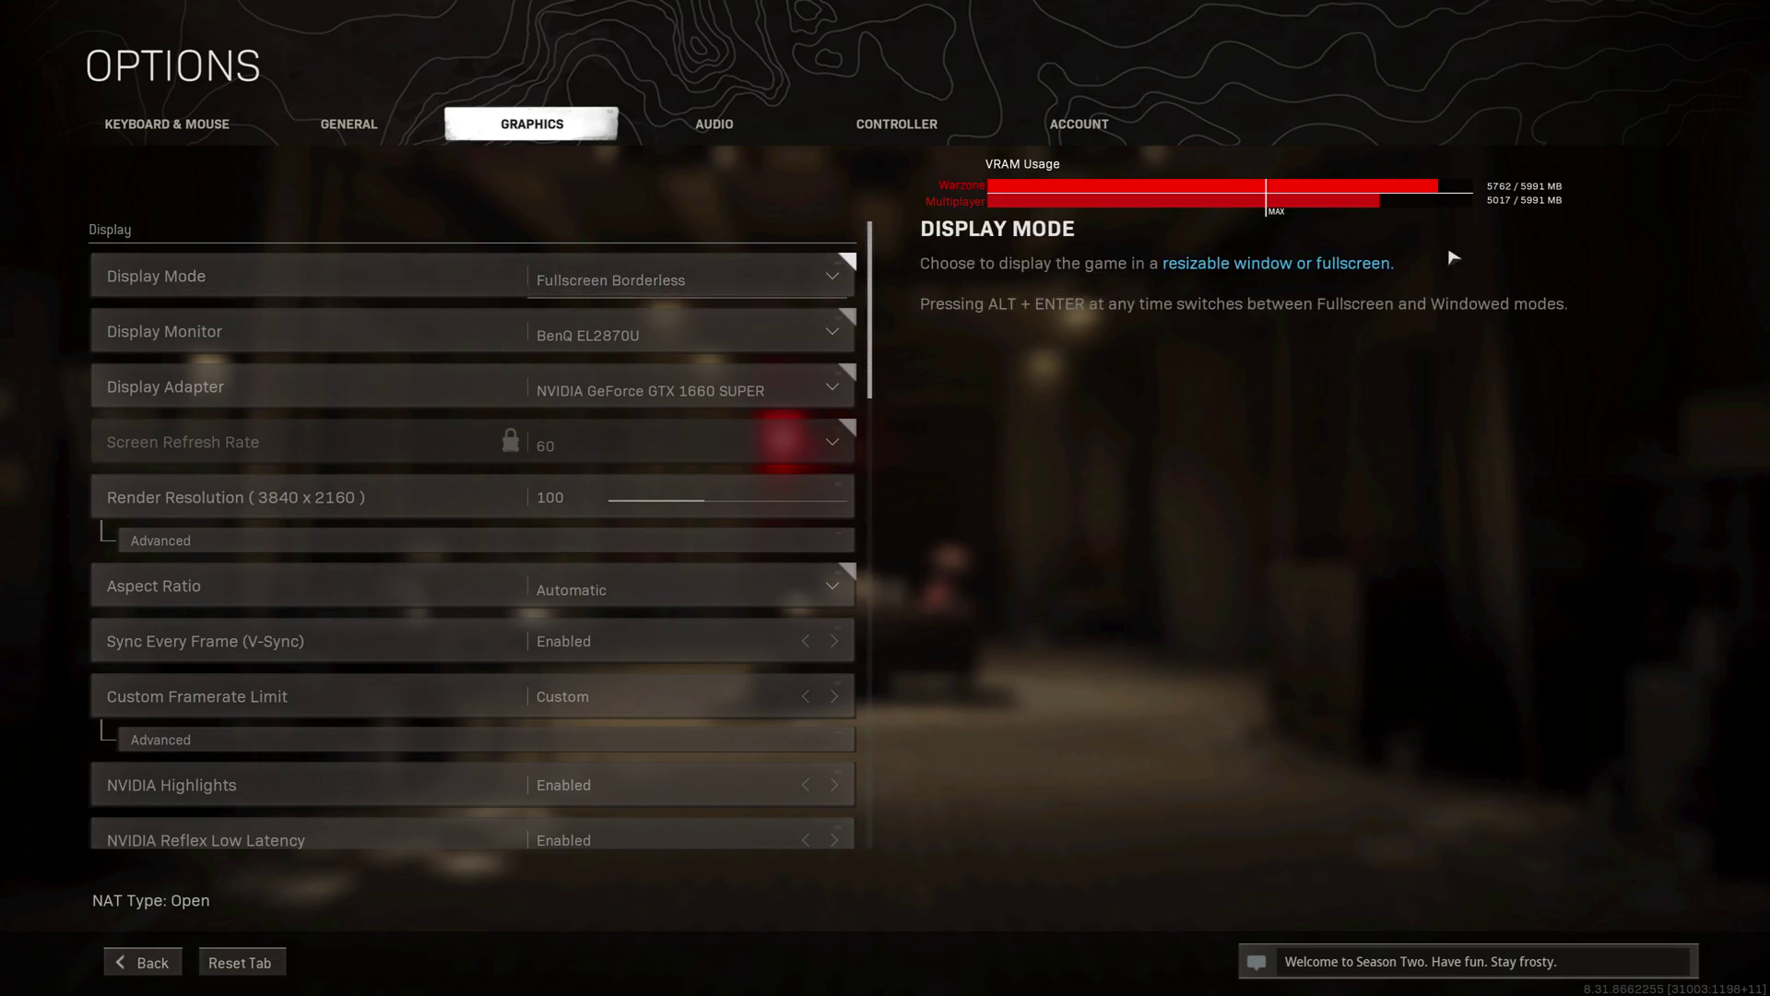
{"action": "left_click", "coordinate": [838, 277]}
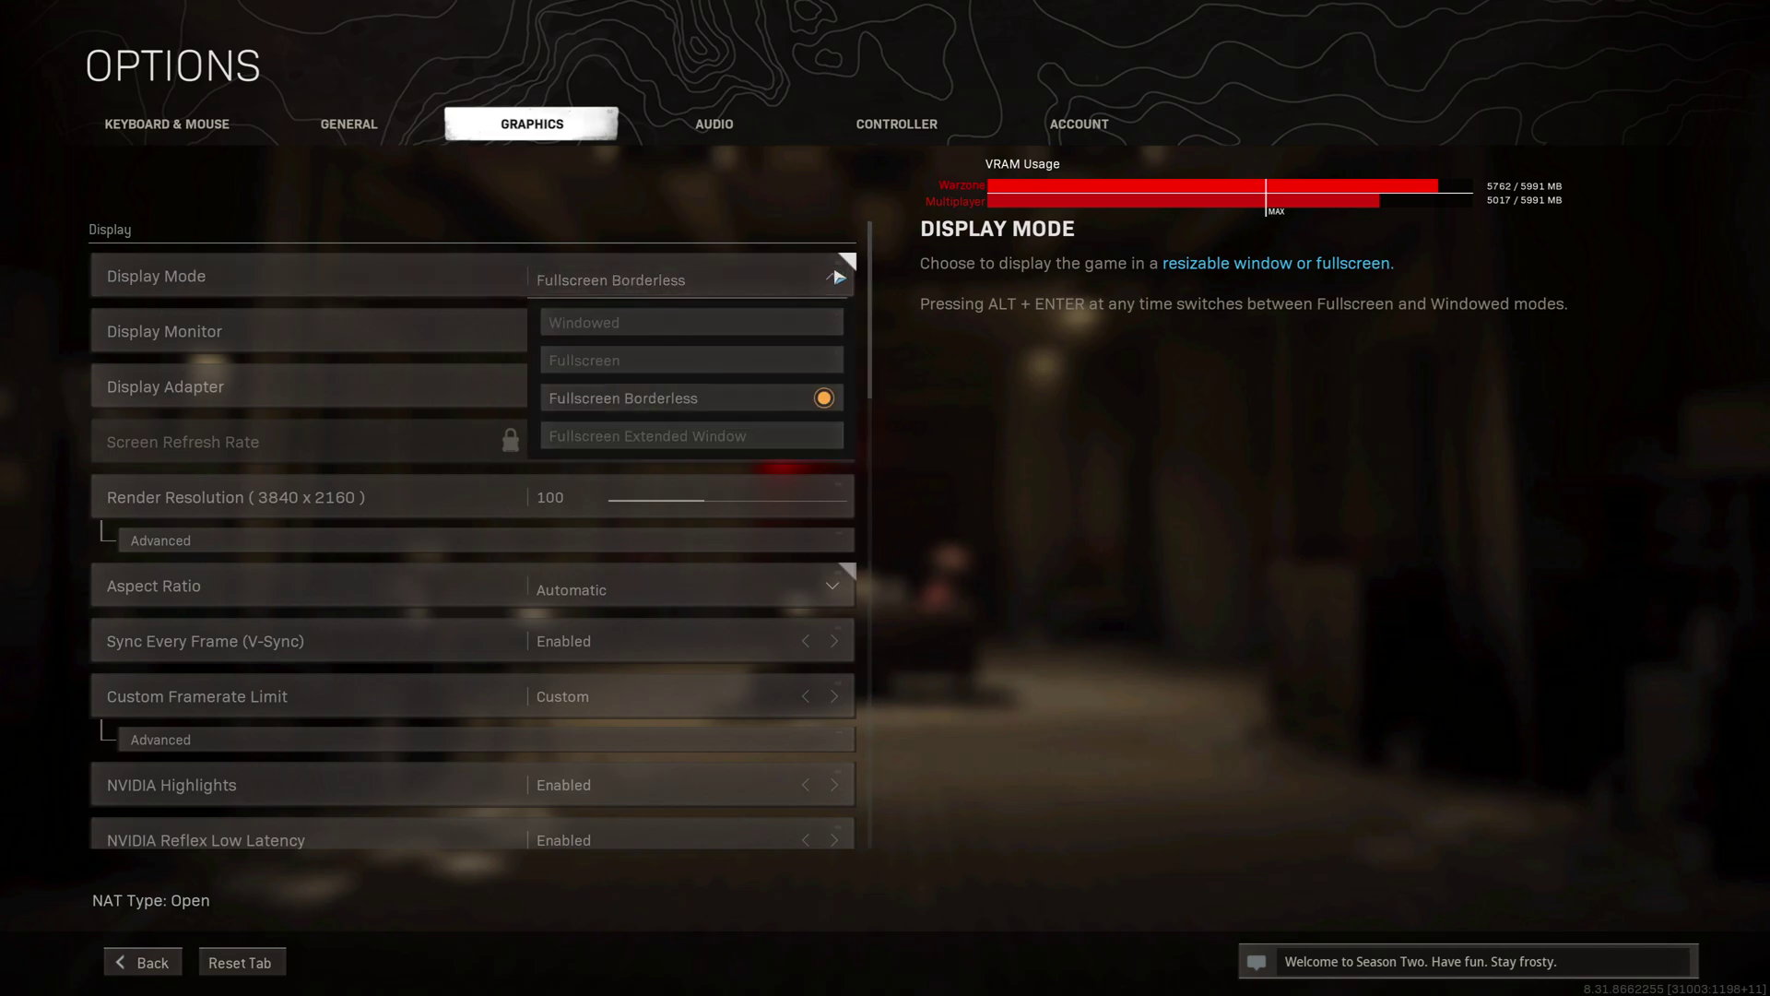
{"action": "left_click", "coordinate": [937, 323]}
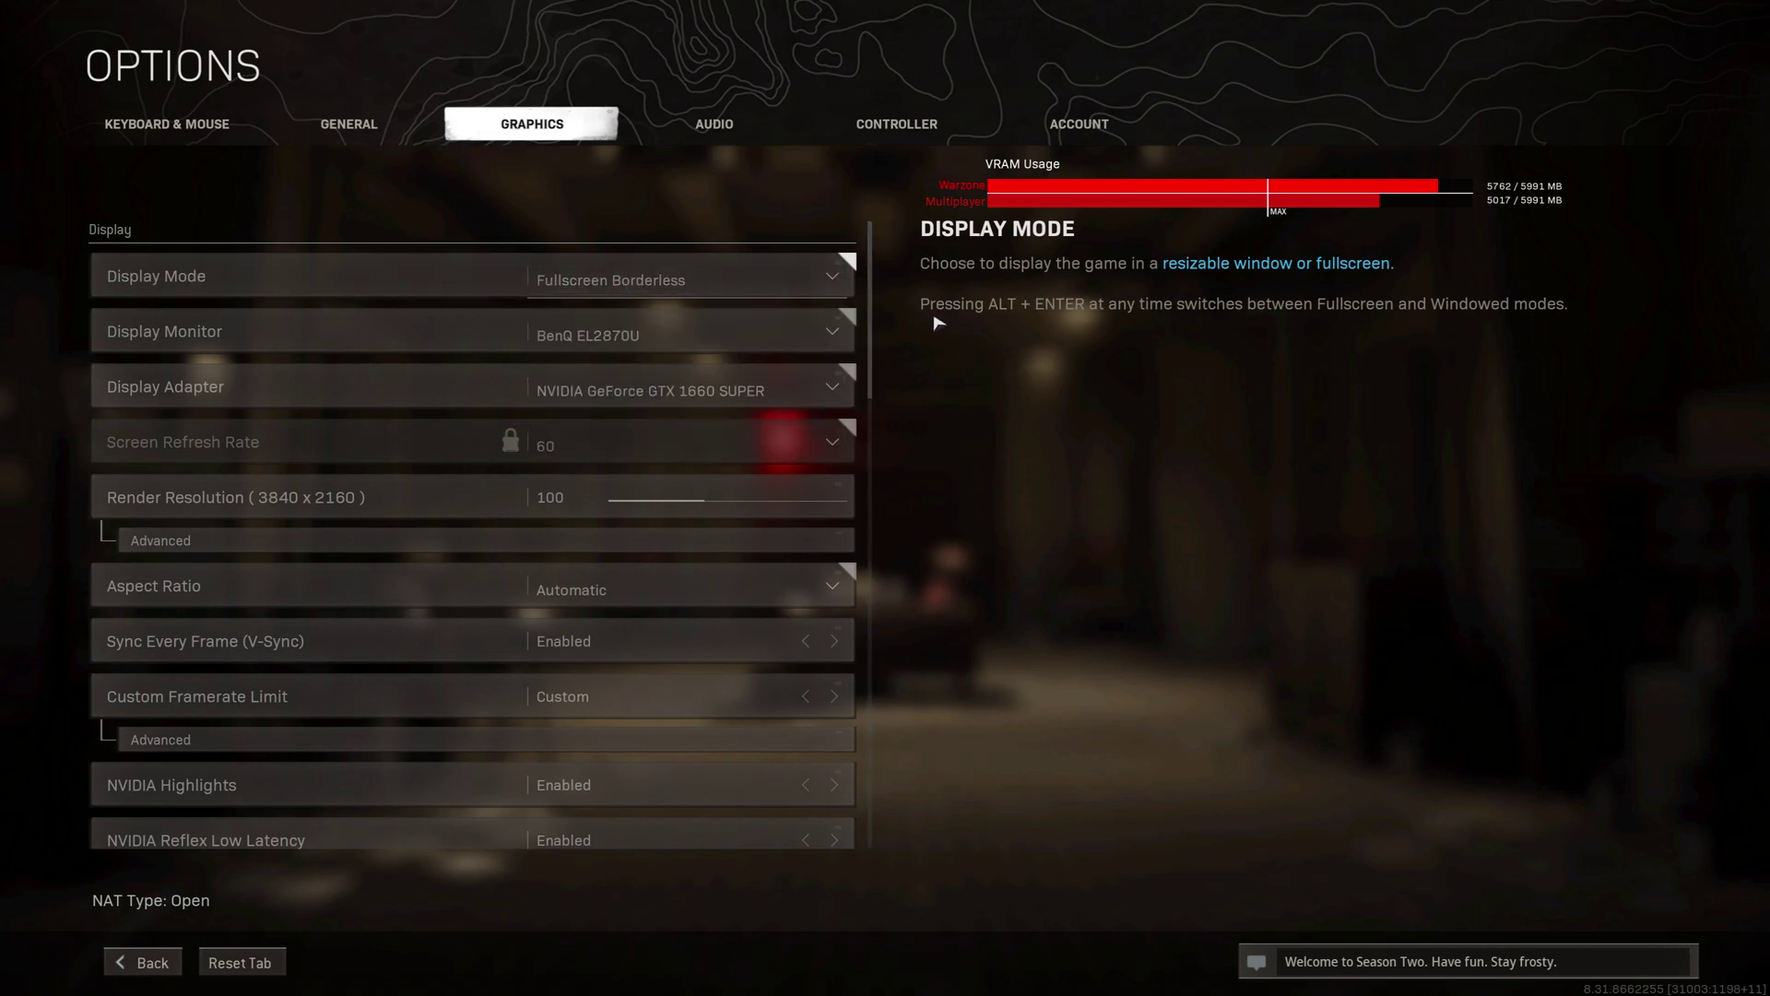